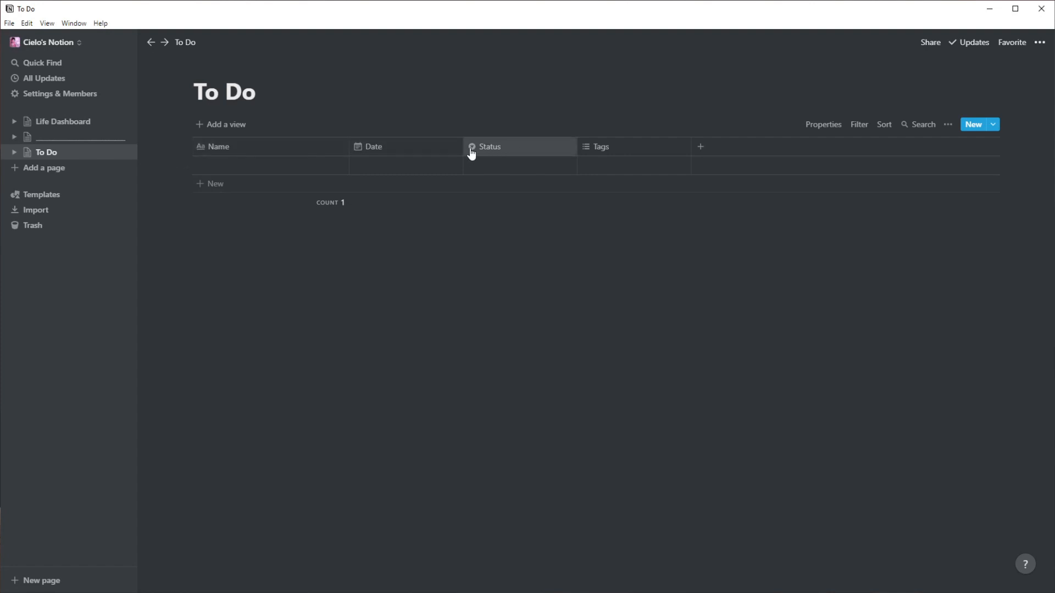
- Open the option configuration of the To Do database's Tags property
click(597, 148)
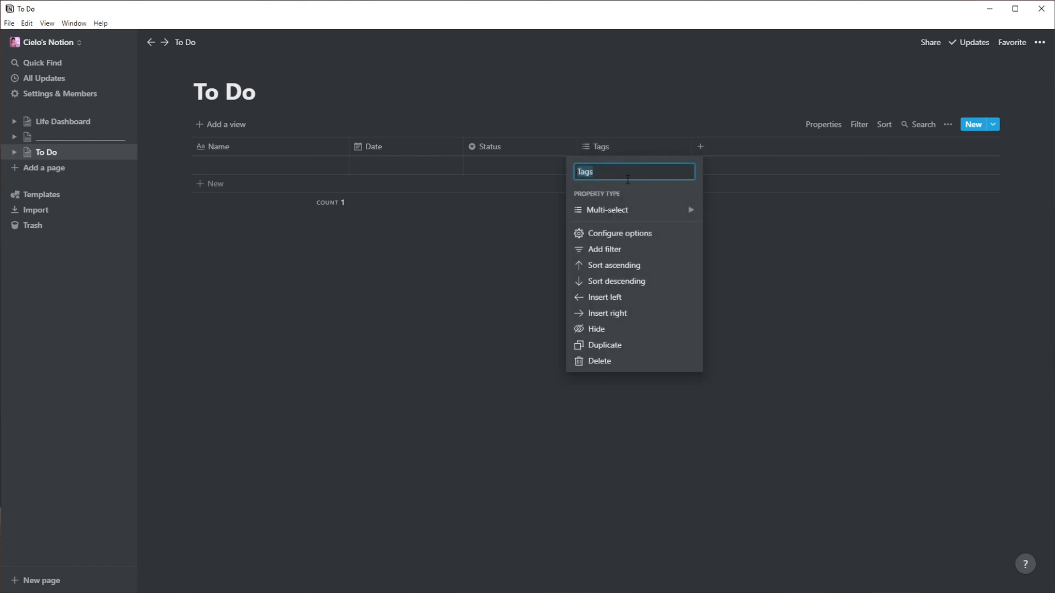
click(634, 235)
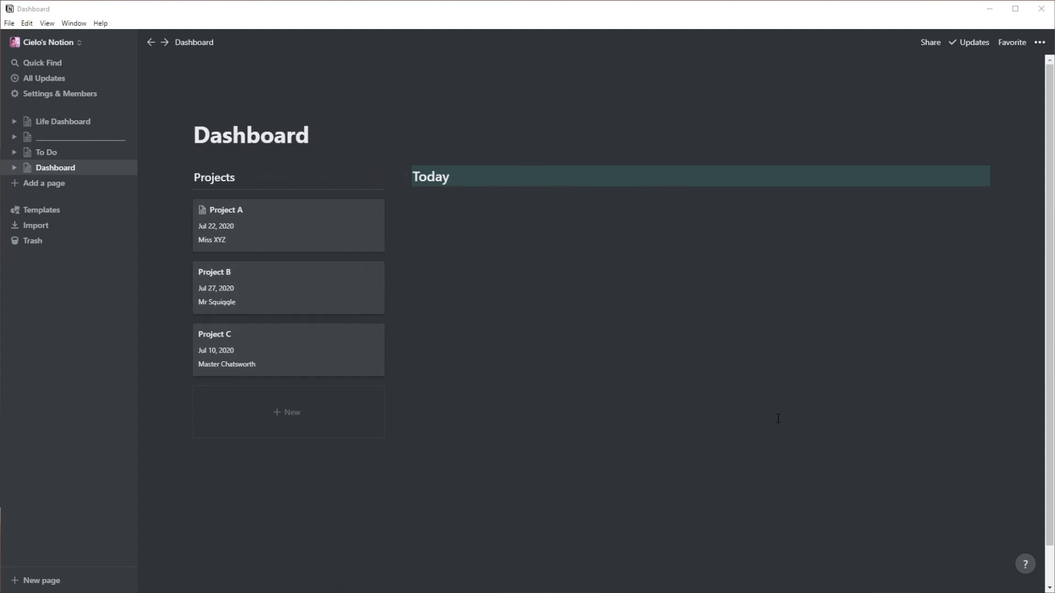
- Insert a linked database of the To Do database under the Today heading on the Dashboard page
click(443, 197)
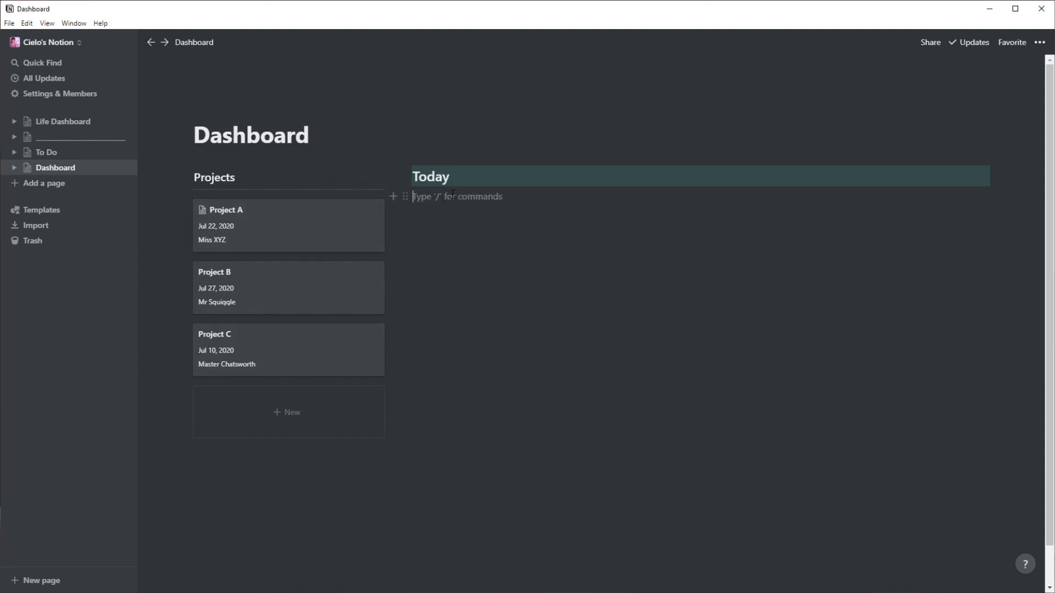
text(/link)
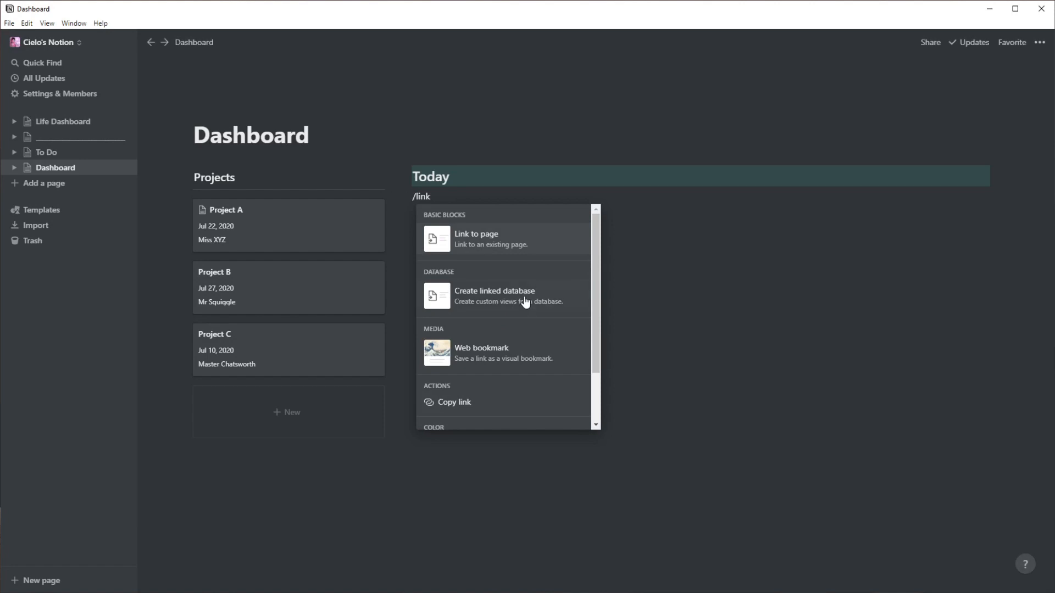
click(525, 302)
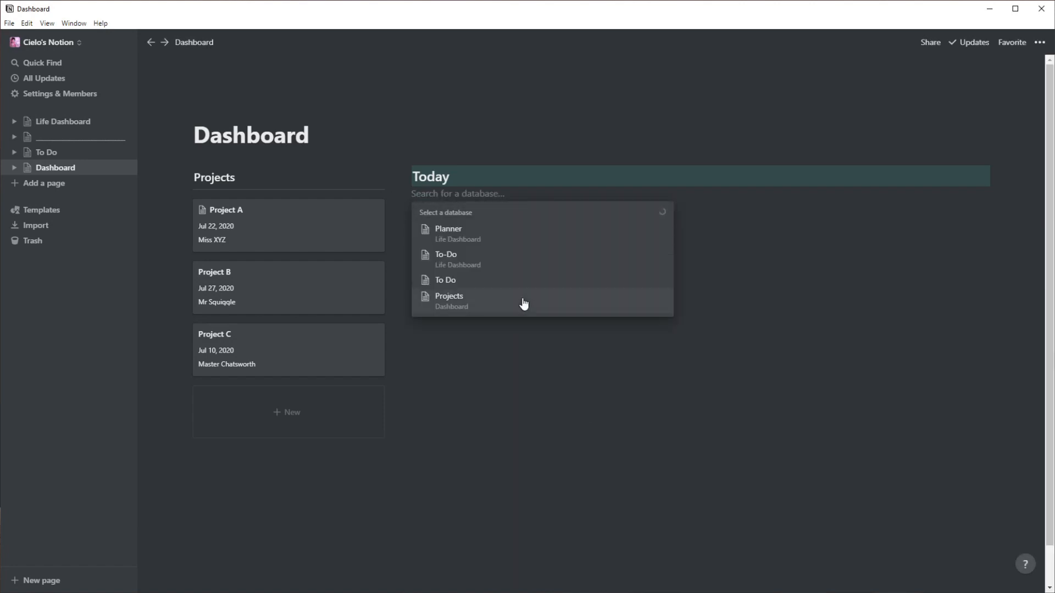
click(456, 285)
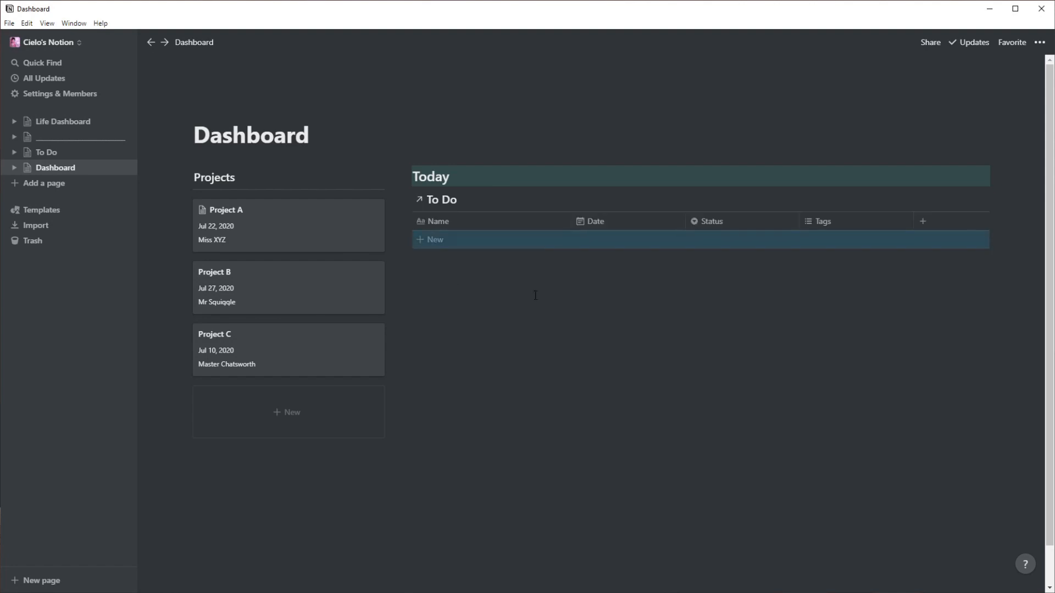
- Add a Board view to the linked To Do database under Today and delete its Table view
click(495, 200)
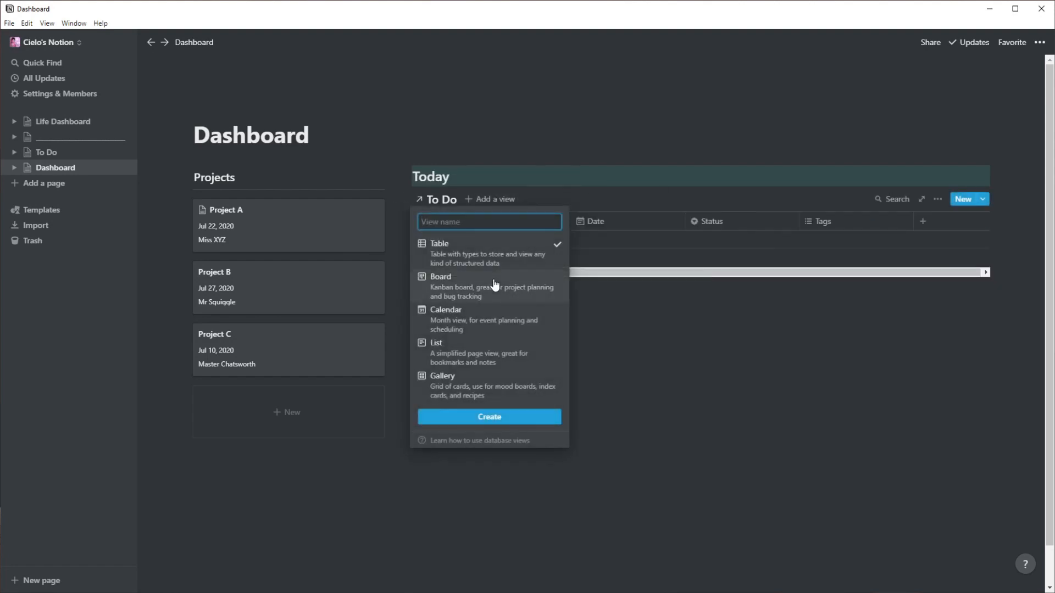
click(517, 423)
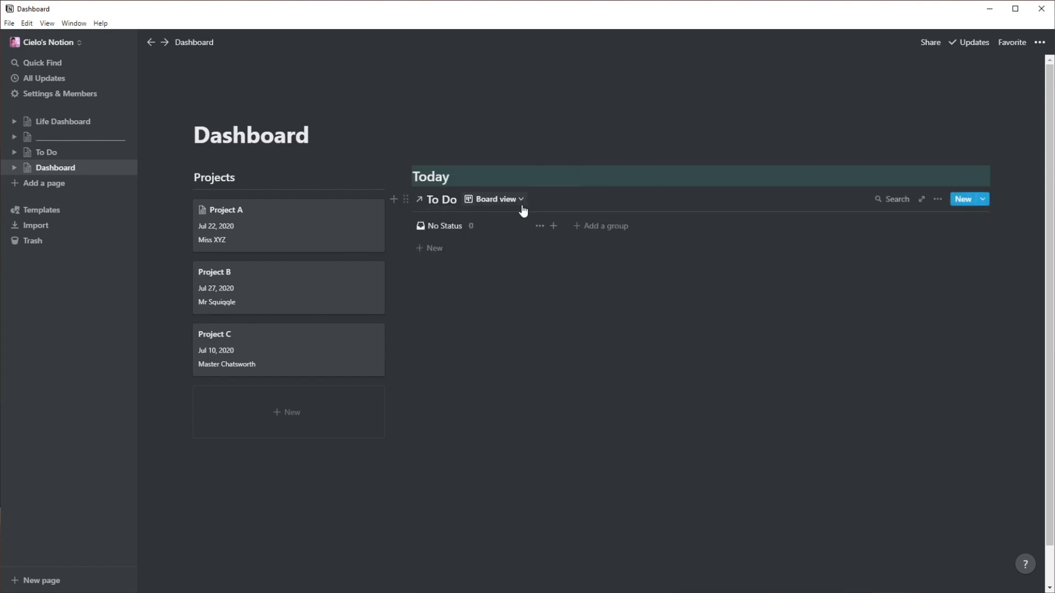
click(521, 202)
click(579, 242)
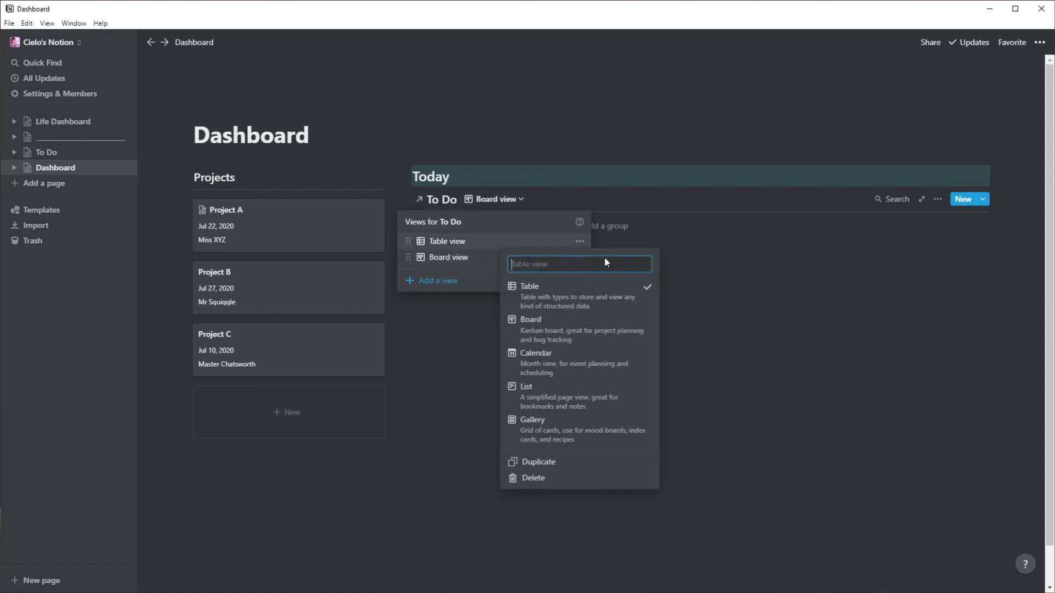
click(551, 476)
click(564, 324)
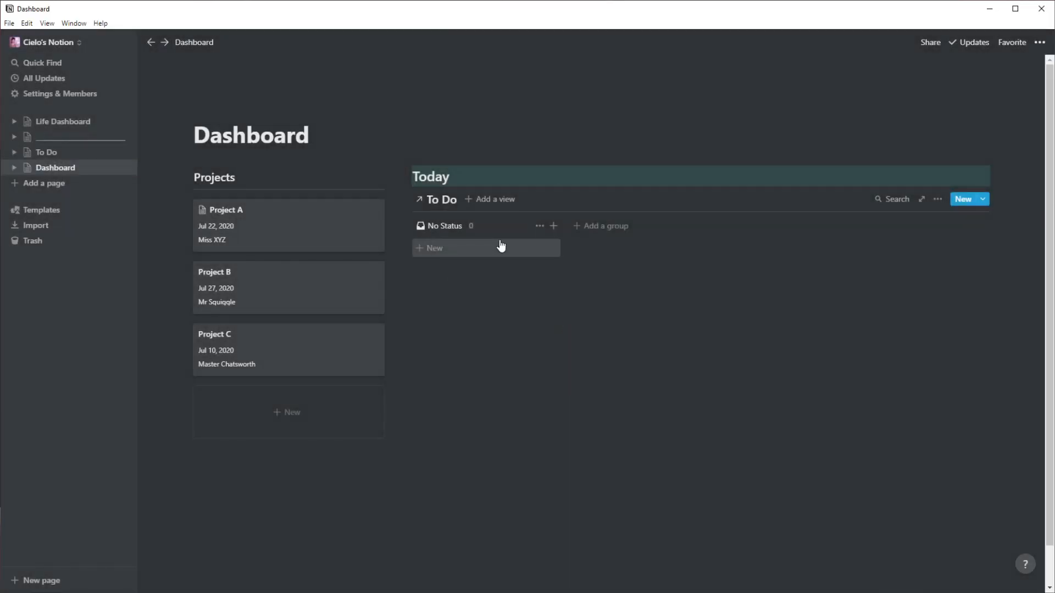
- Add To Do, In Progress and Completed groups to the To Do board and hide the No Status column
click(606, 227)
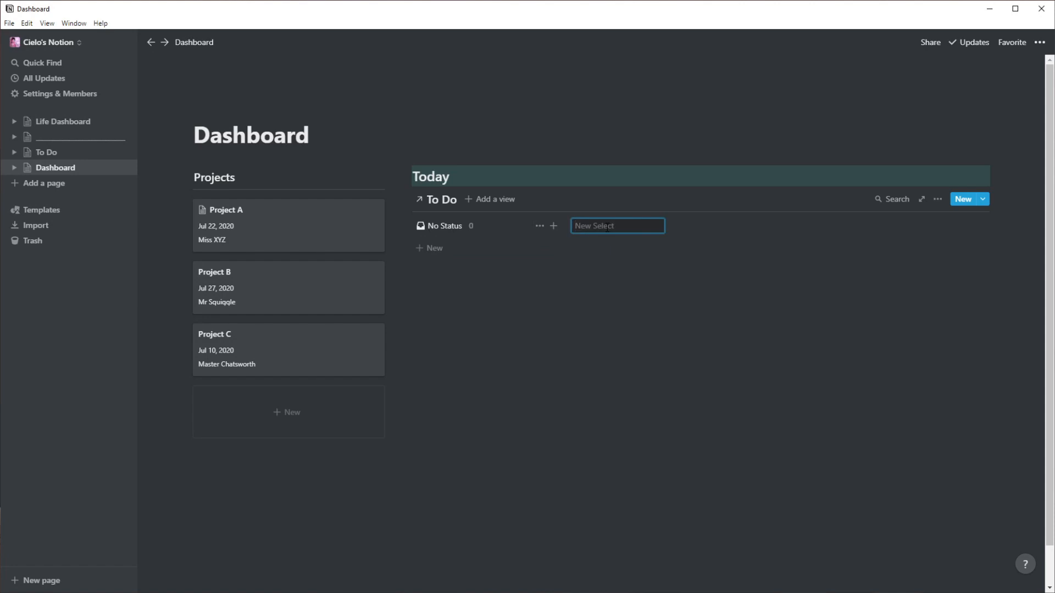
text(To Do)
key(Return)
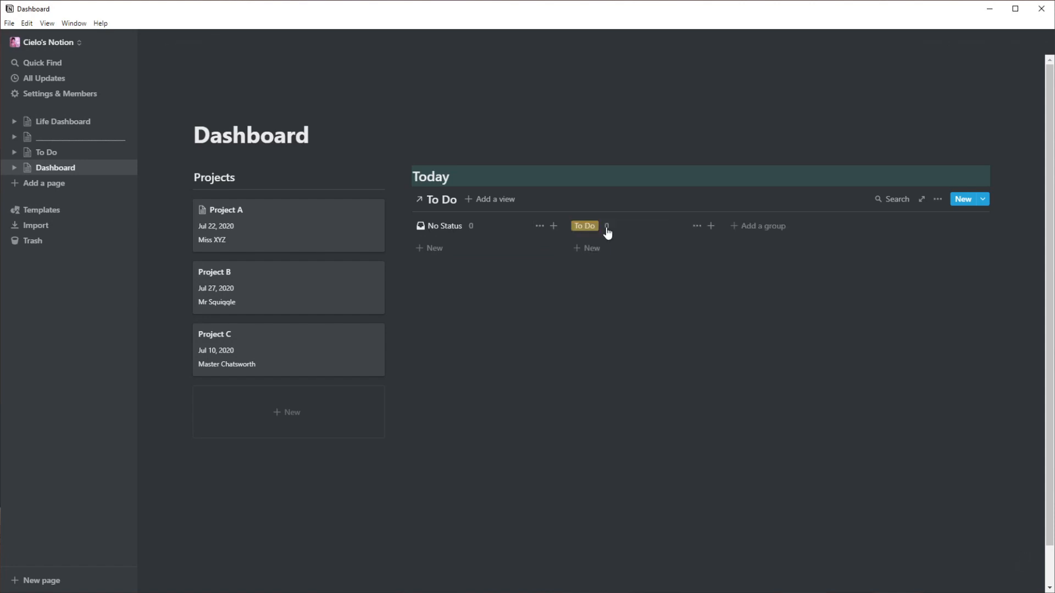
click(750, 227)
text(In)
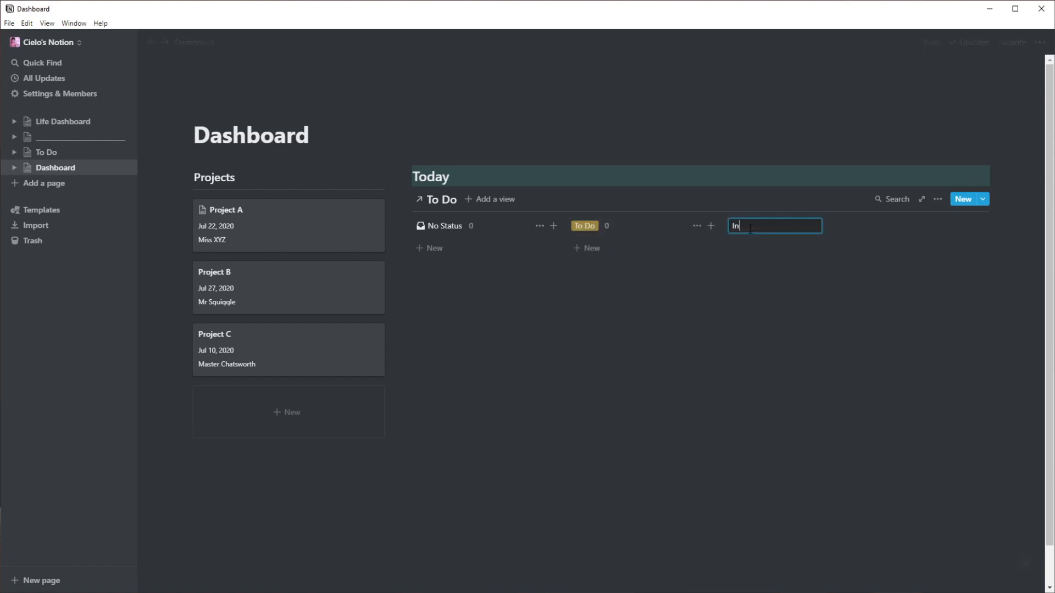
text( Progress)
key(Return)
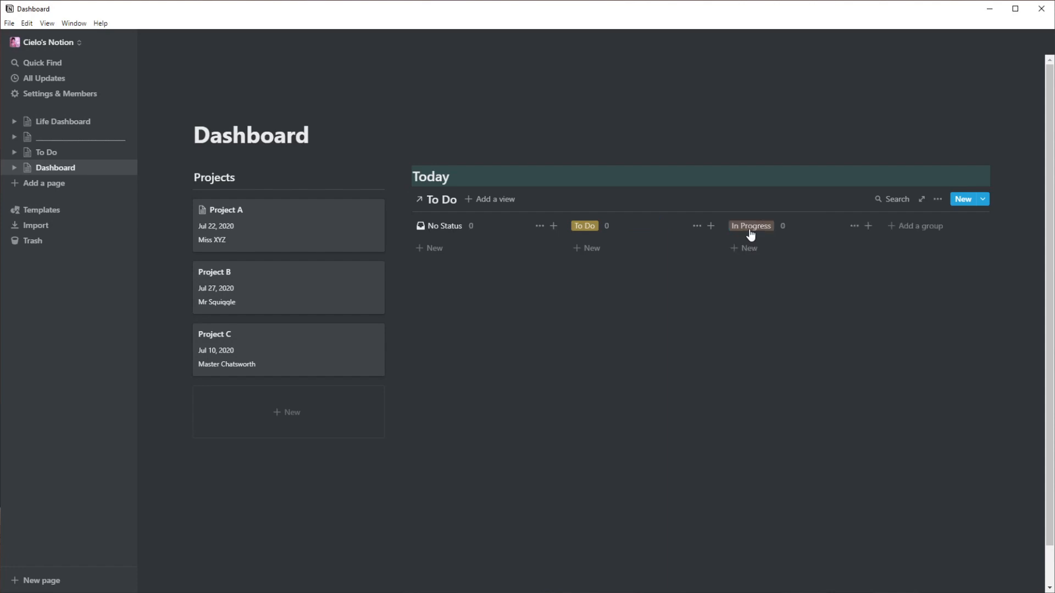
click(936, 227)
text(Completed)
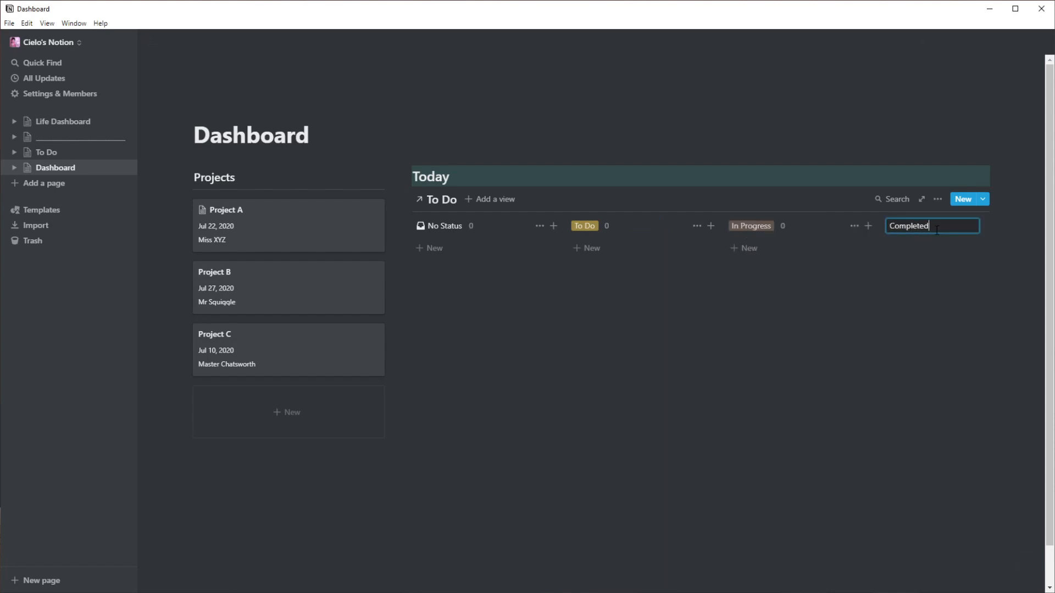
key(Return)
click(539, 226)
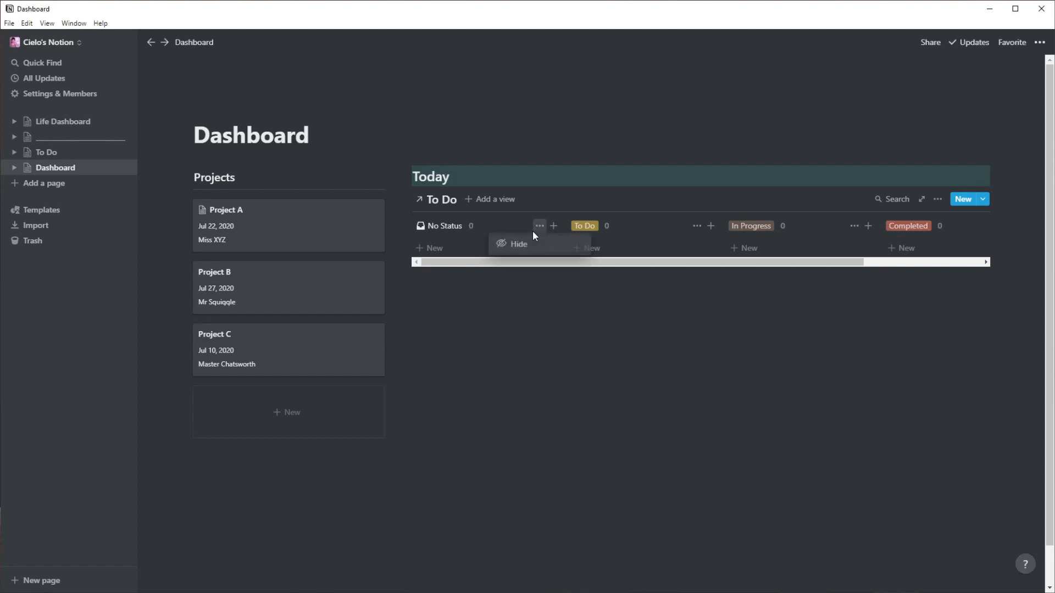
click(508, 244)
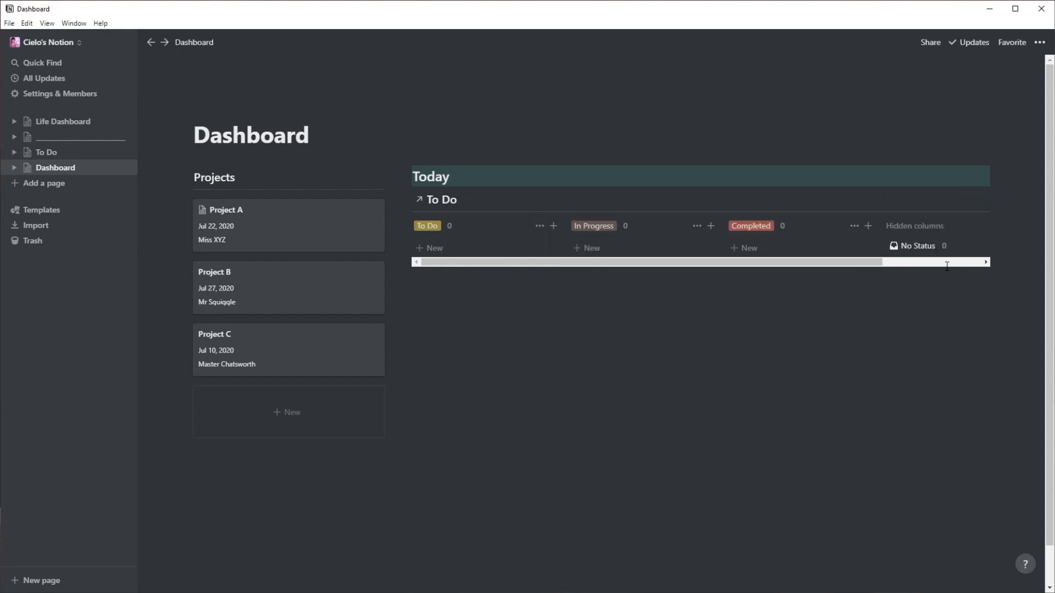
- Add a filter to the To Do board that shows only items whose Date is Today
click(938, 203)
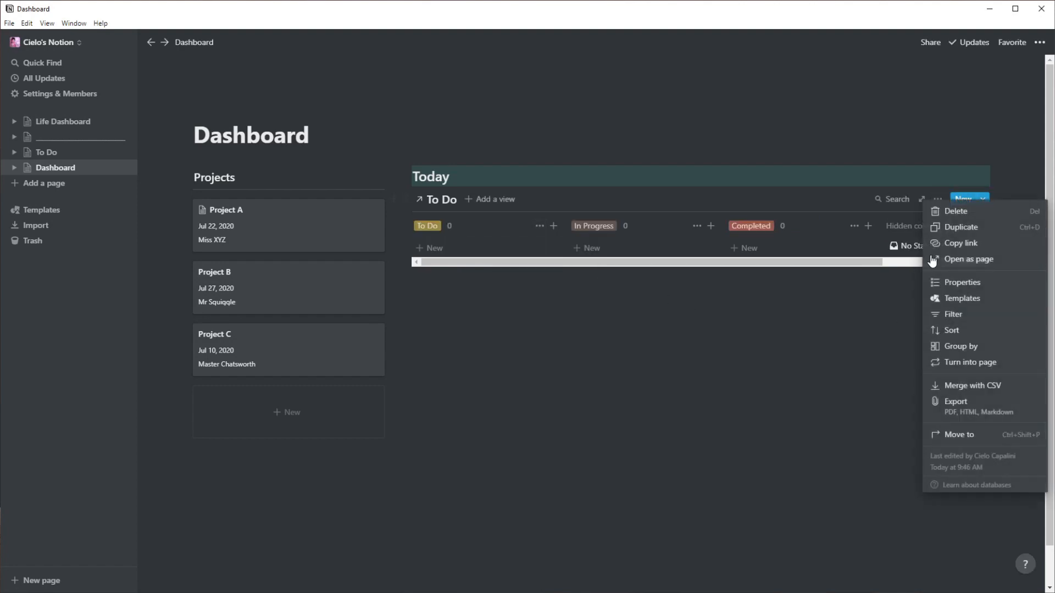
click(951, 314)
click(745, 306)
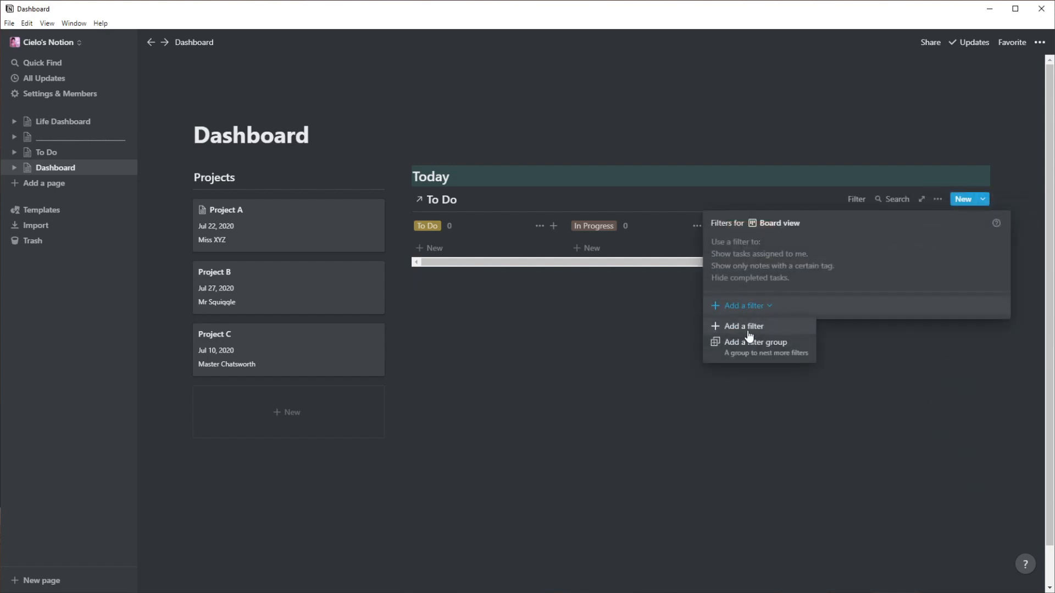
click(747, 330)
click(787, 246)
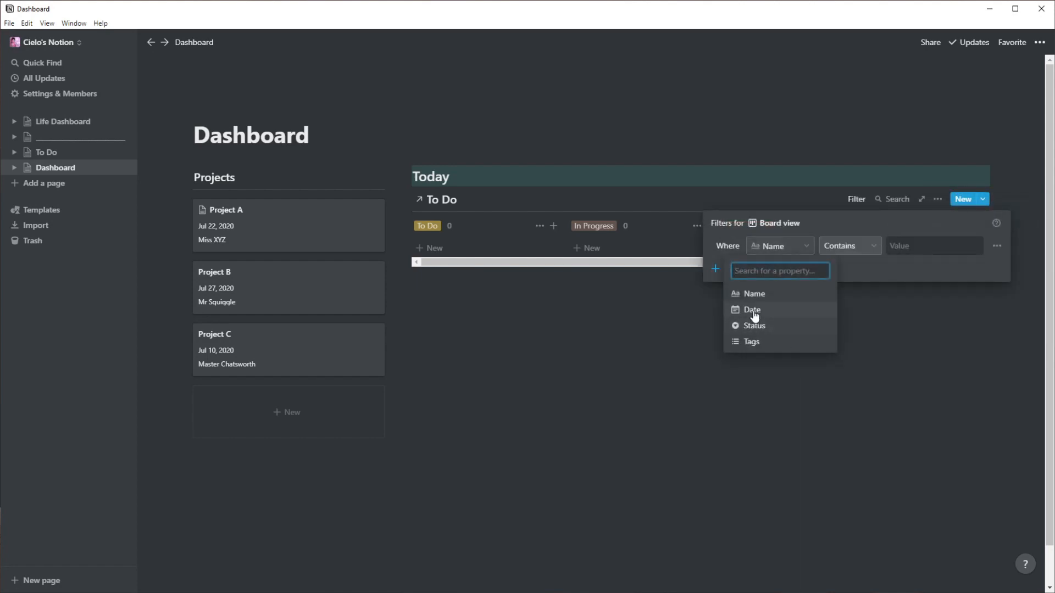
click(751, 310)
click(909, 256)
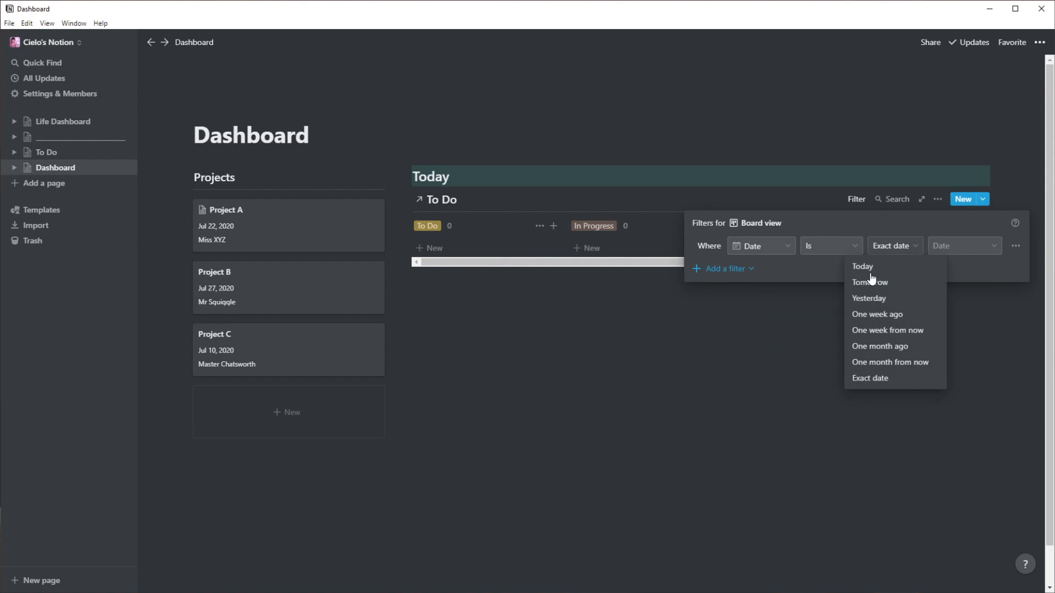
click(868, 268)
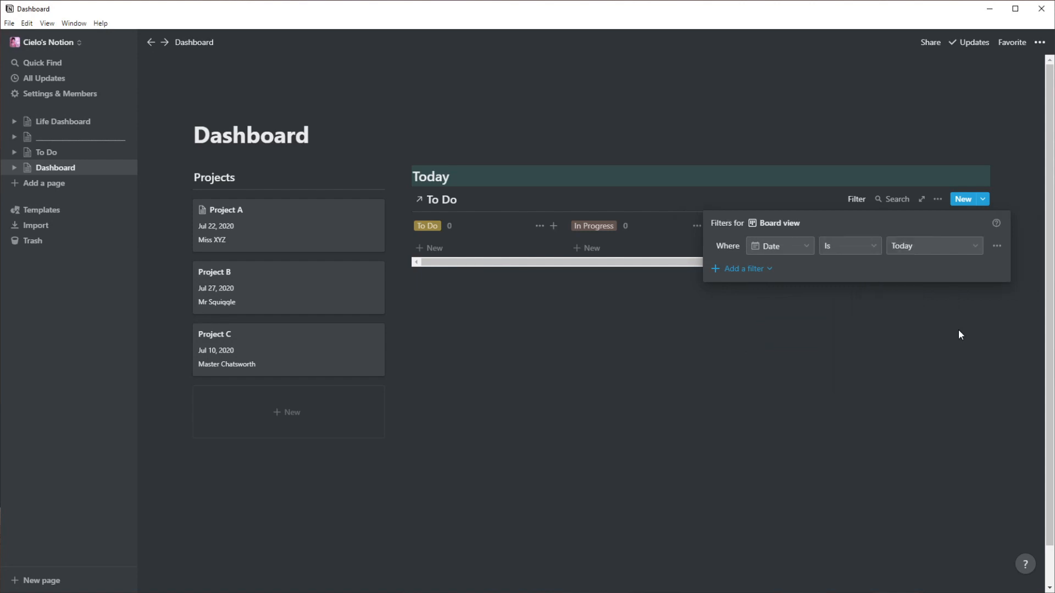
click(996, 332)
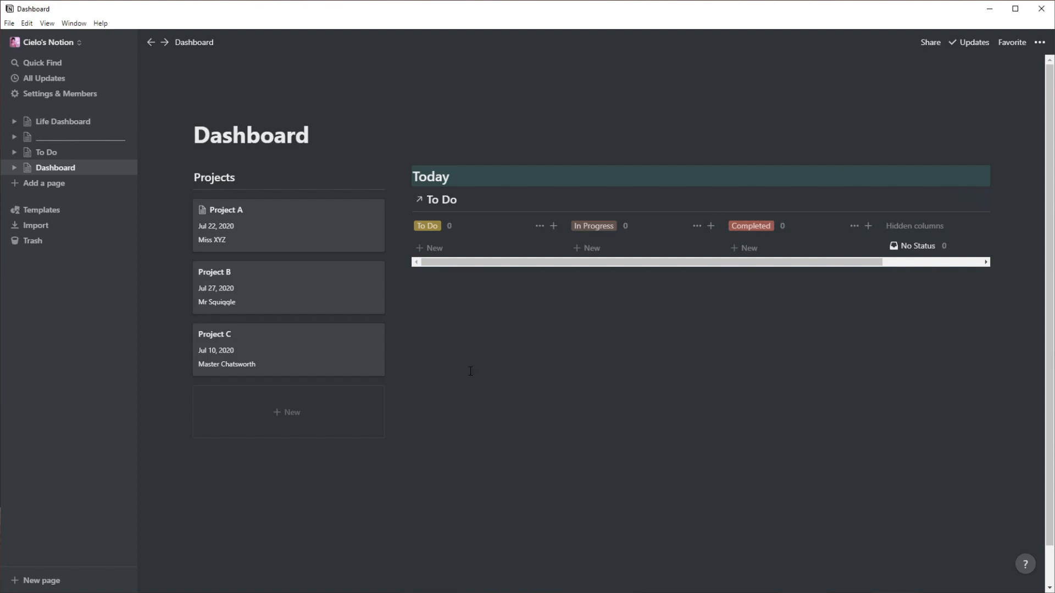
- Open the Project A card as an empty page and insert a linked database of the To Do database
click(287, 226)
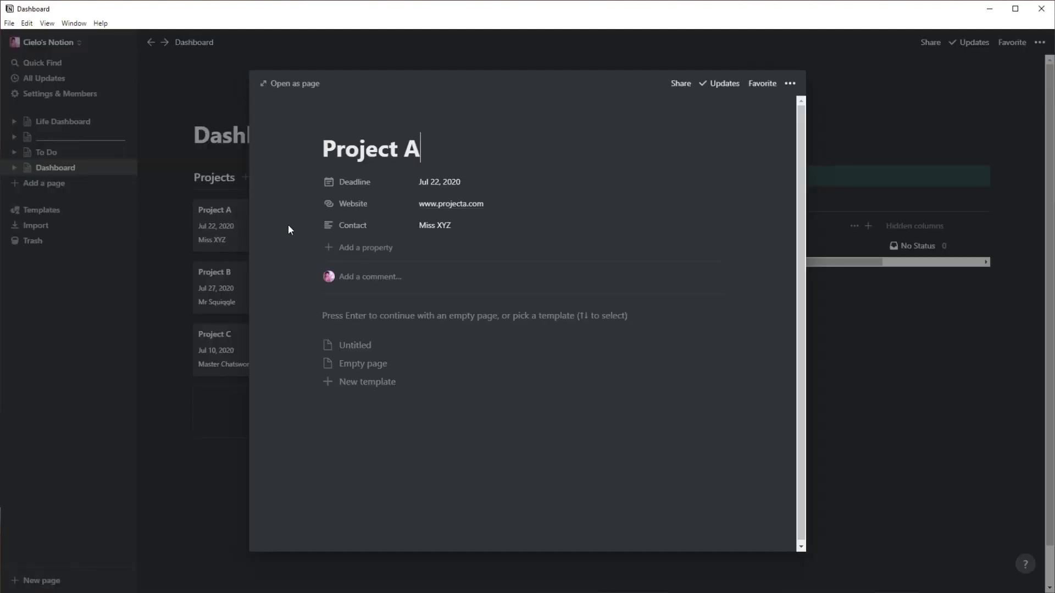
click(396, 317)
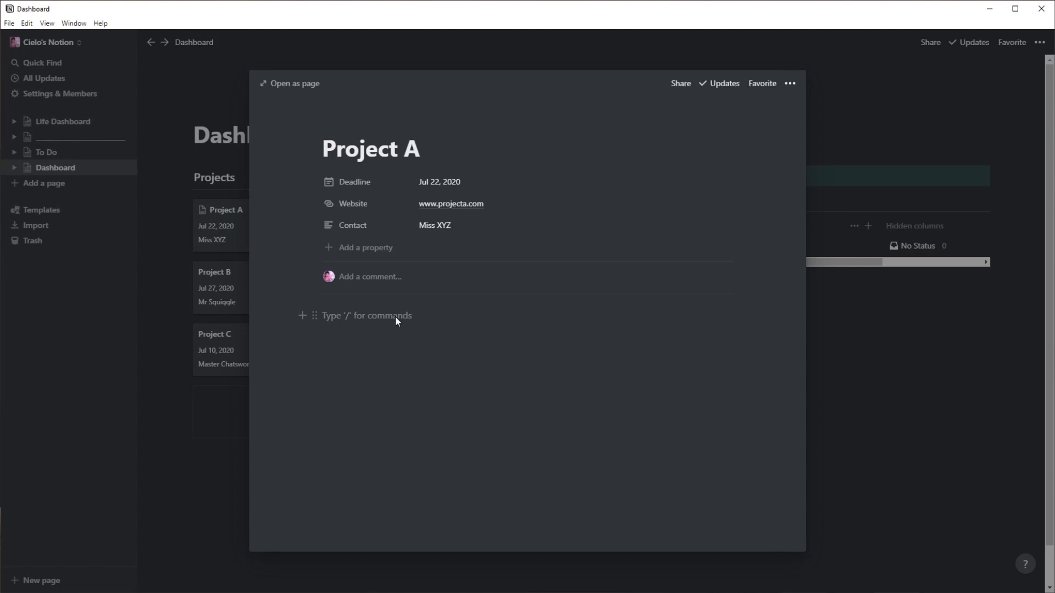
text(/link)
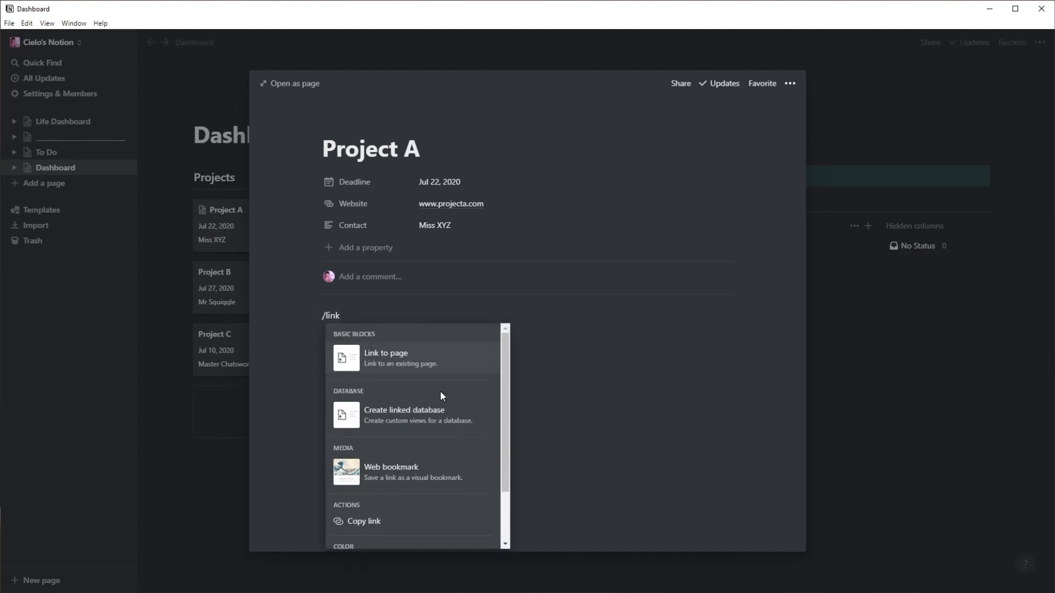
click(424, 419)
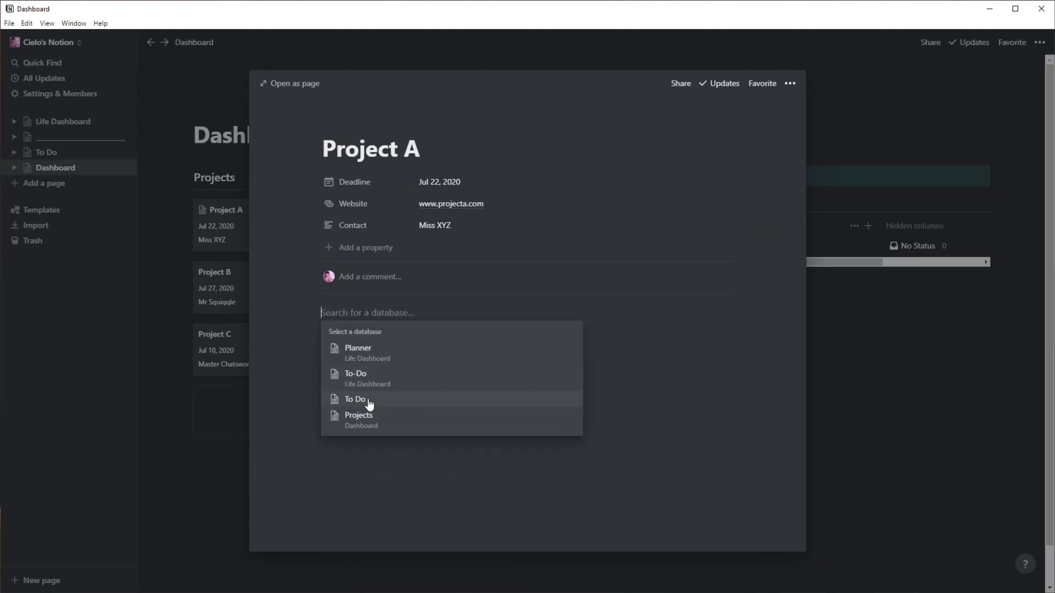
click(369, 404)
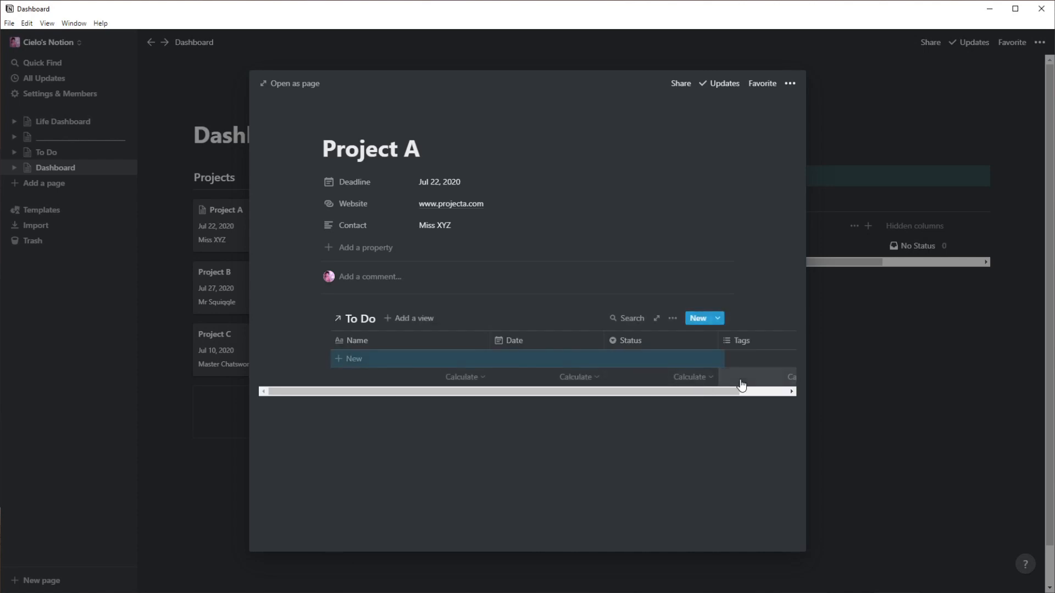
- Filter Project A's linked To Do table to items whose Tags contain Project A
click(671, 318)
click(702, 400)
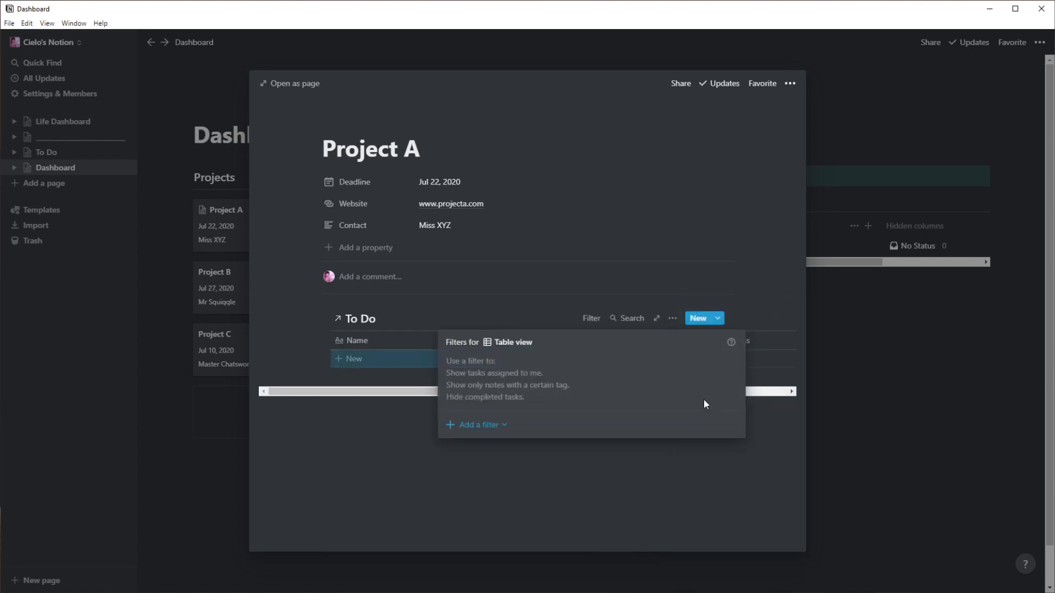
click(500, 425)
click(478, 445)
click(520, 459)
click(654, 367)
click(649, 426)
key(Escape)
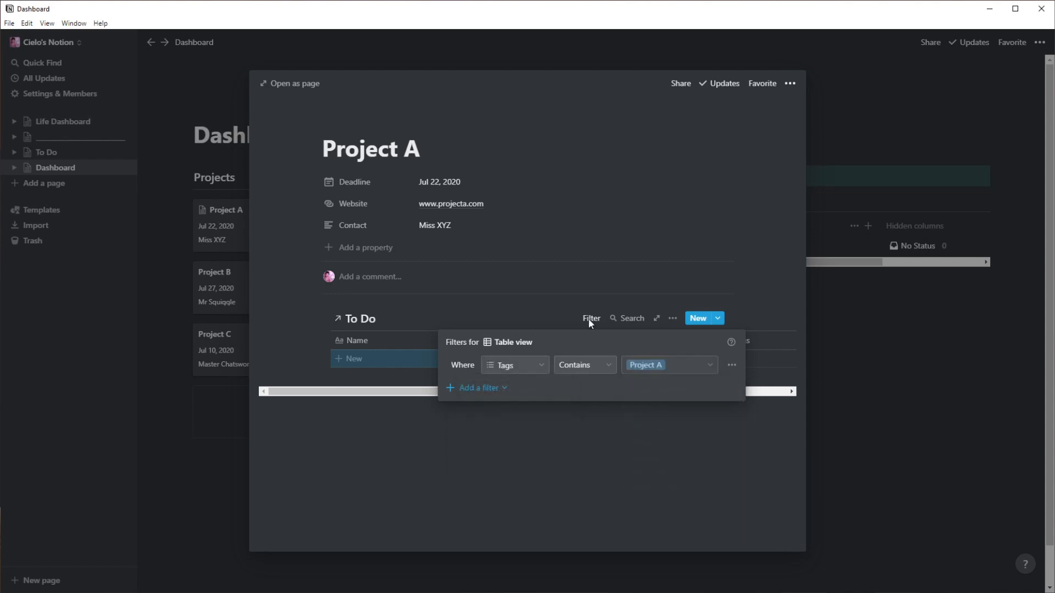
- Add a nested filter group to Project A's To Do table with the condition Status is To Do
click(483, 388)
click(497, 434)
click(514, 393)
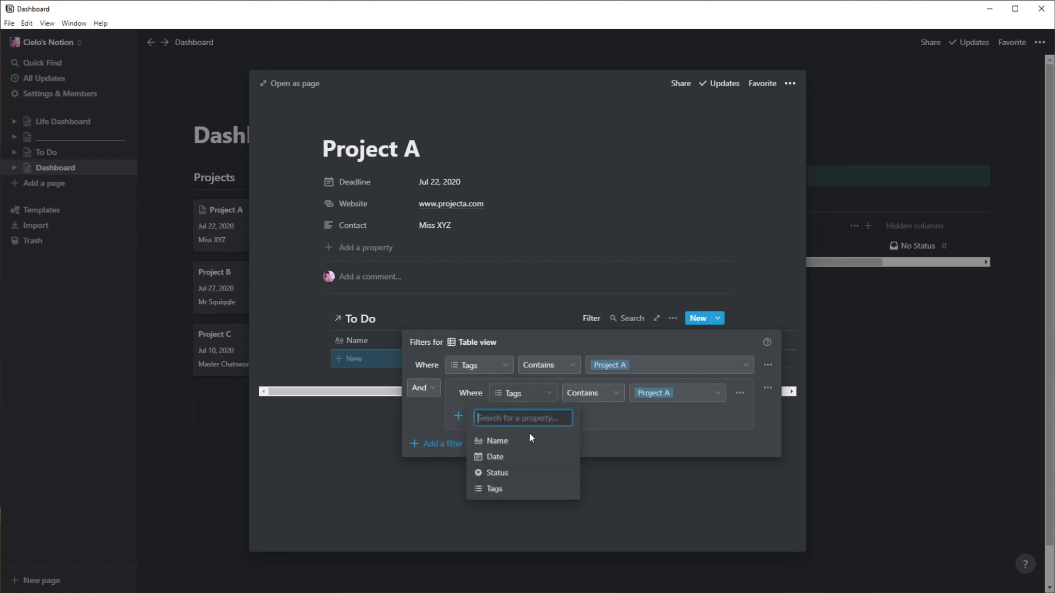
click(500, 470)
click(668, 393)
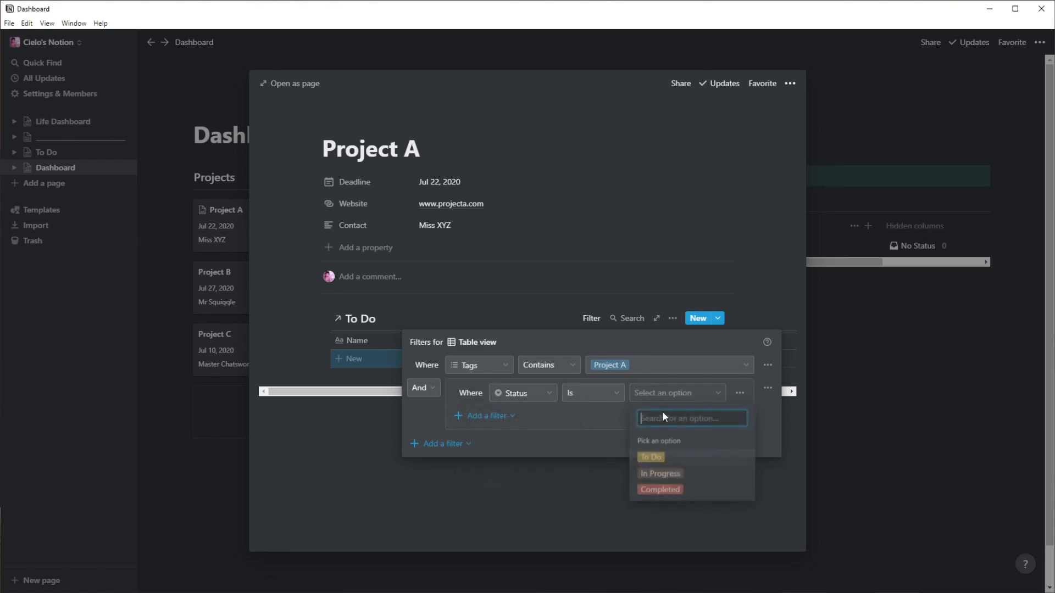
click(649, 456)
- Add an Or condition to the nested filter group with Status is In Progress, and close the filter settings
click(505, 416)
click(501, 436)
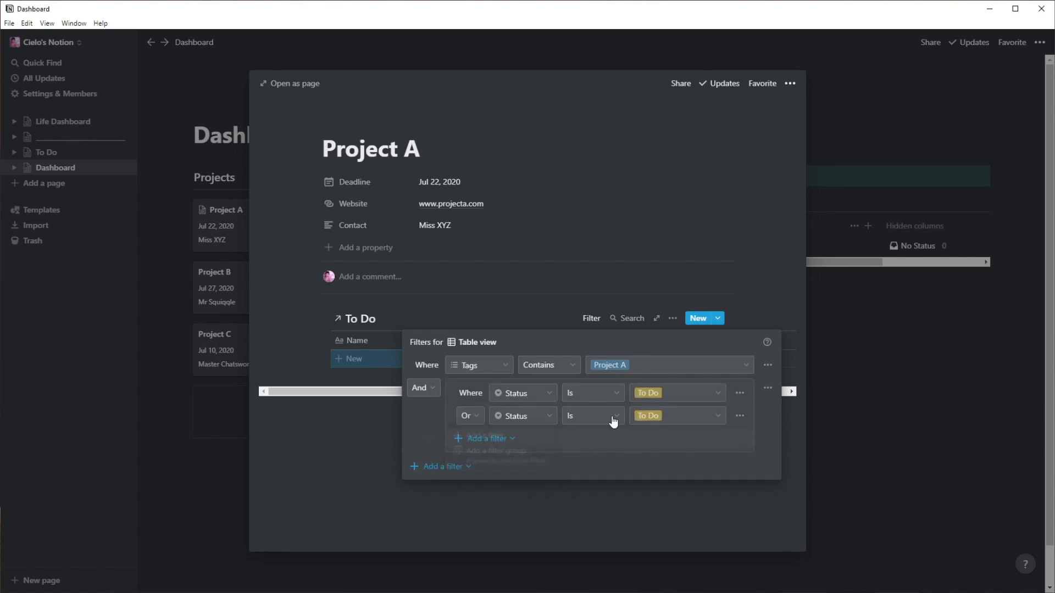
click(674, 416)
click(671, 496)
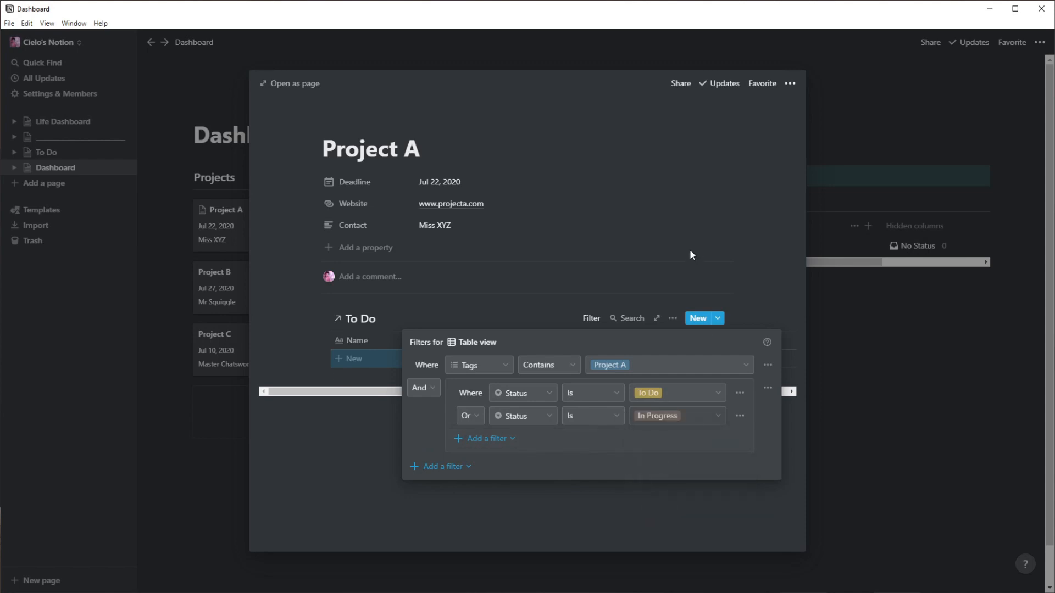
click(699, 252)
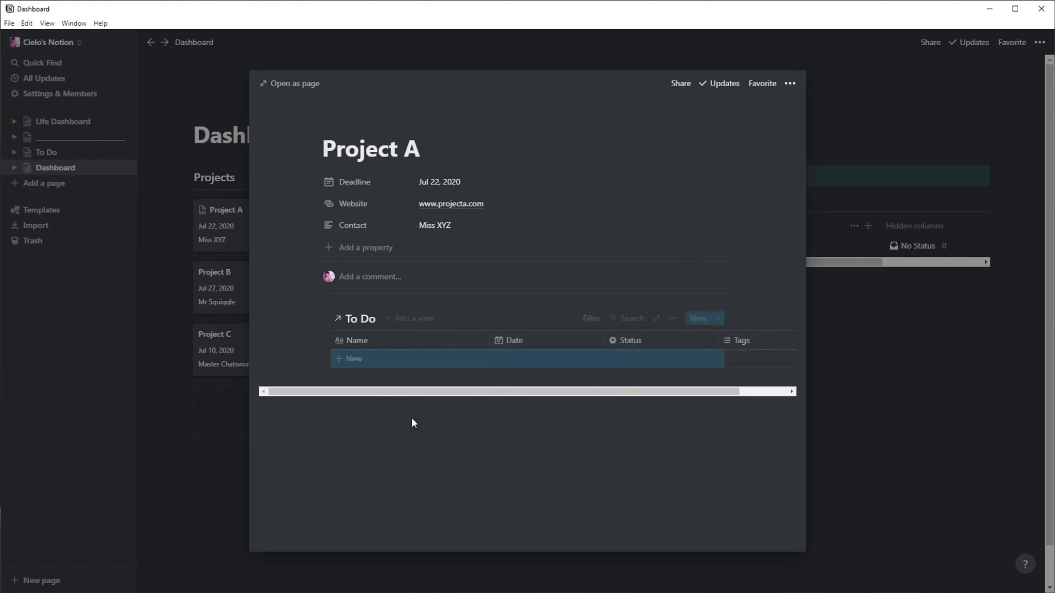
- Add two tasks named "Project A task 1" and "Project A task 2" to Project A's To Do table
click(354, 360)
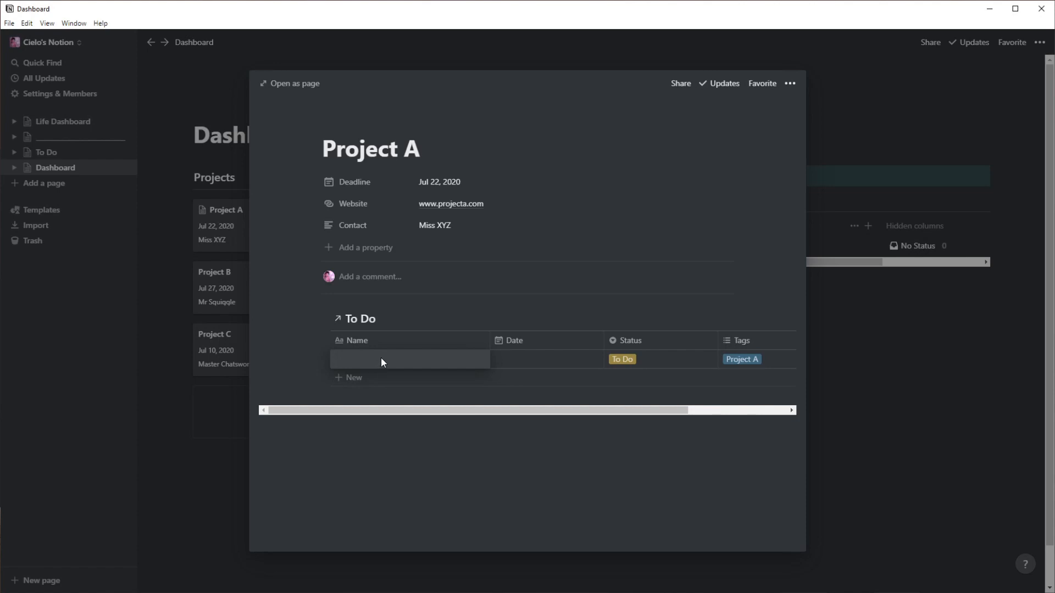
text(Project A task 1)
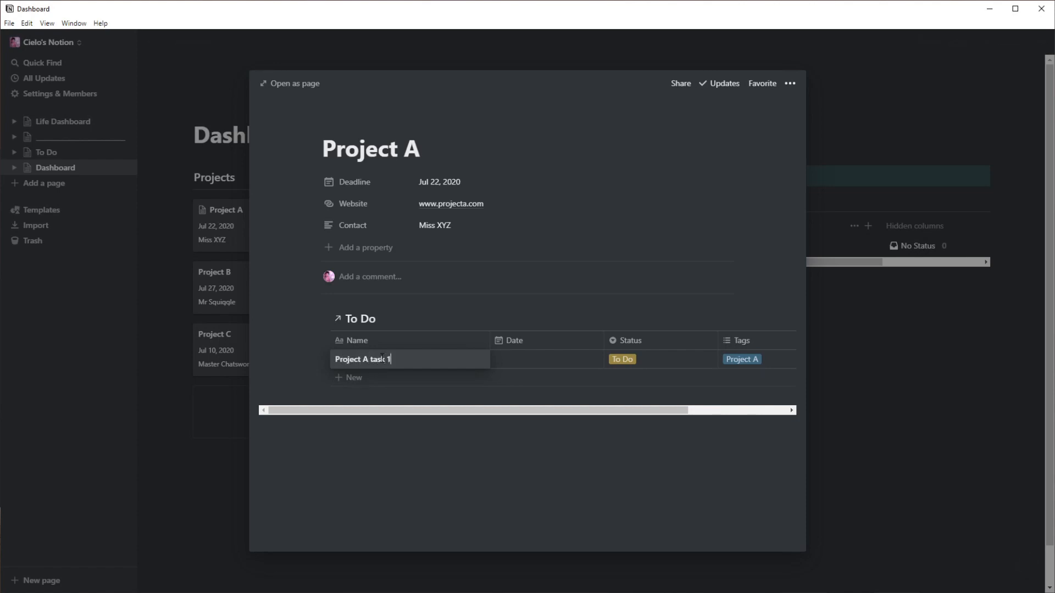
key(Return)
text(Project A task 2)
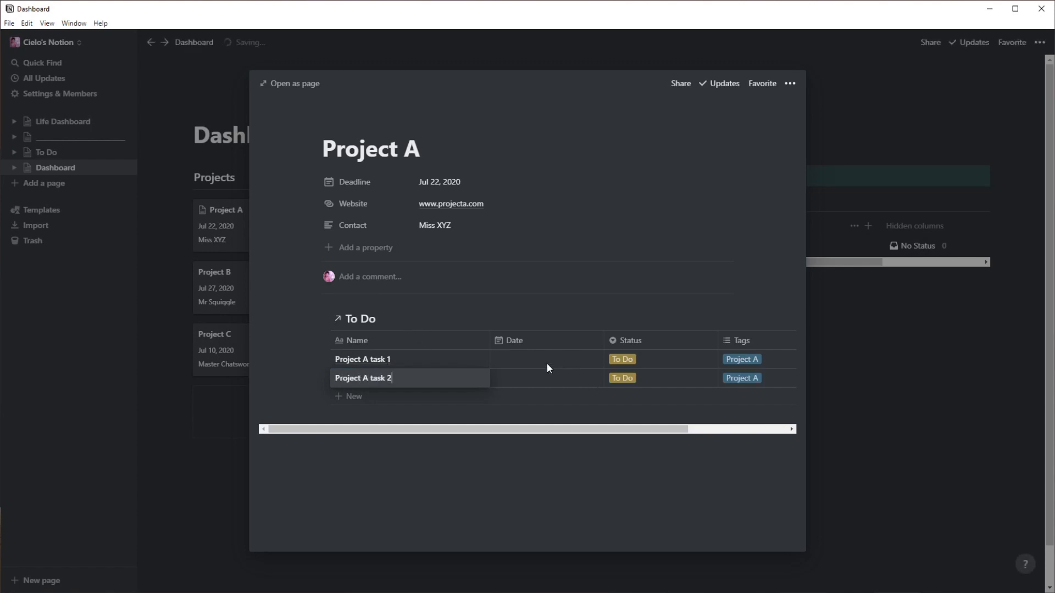
key(Escape)
- Date Project A task 1 Jul 07, 2020 and Project A task 2 Jul 08, 2020, and close the Project A page
click(547, 363)
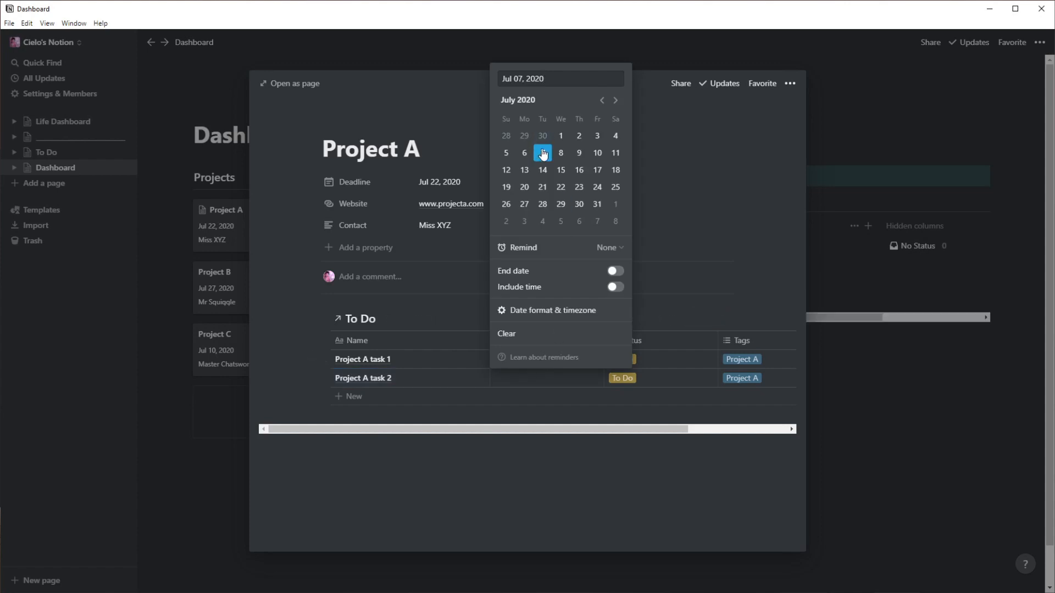
click(549, 387)
click(532, 376)
click(560, 171)
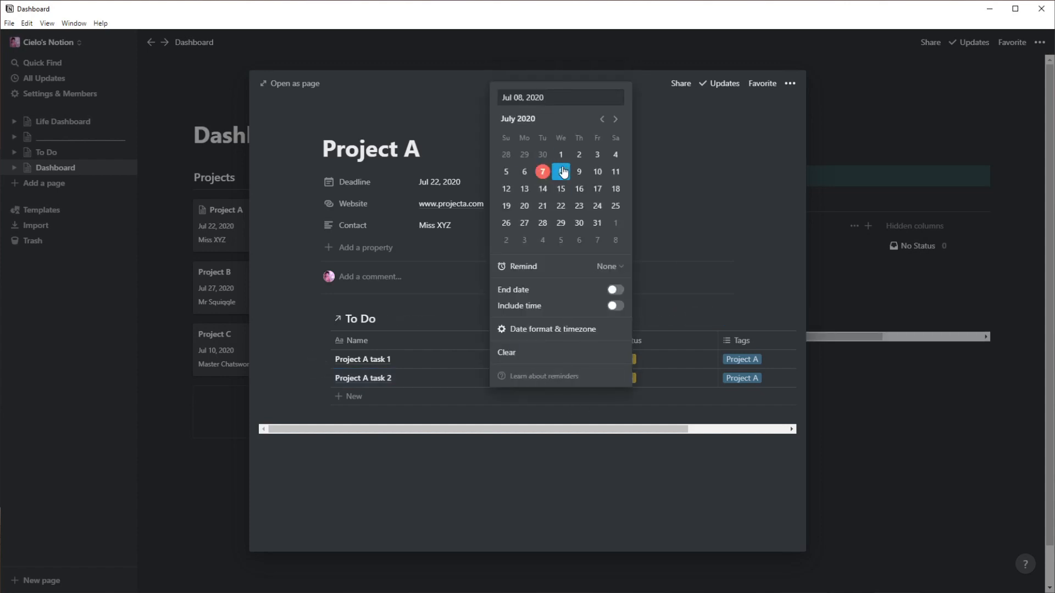
click(721, 280)
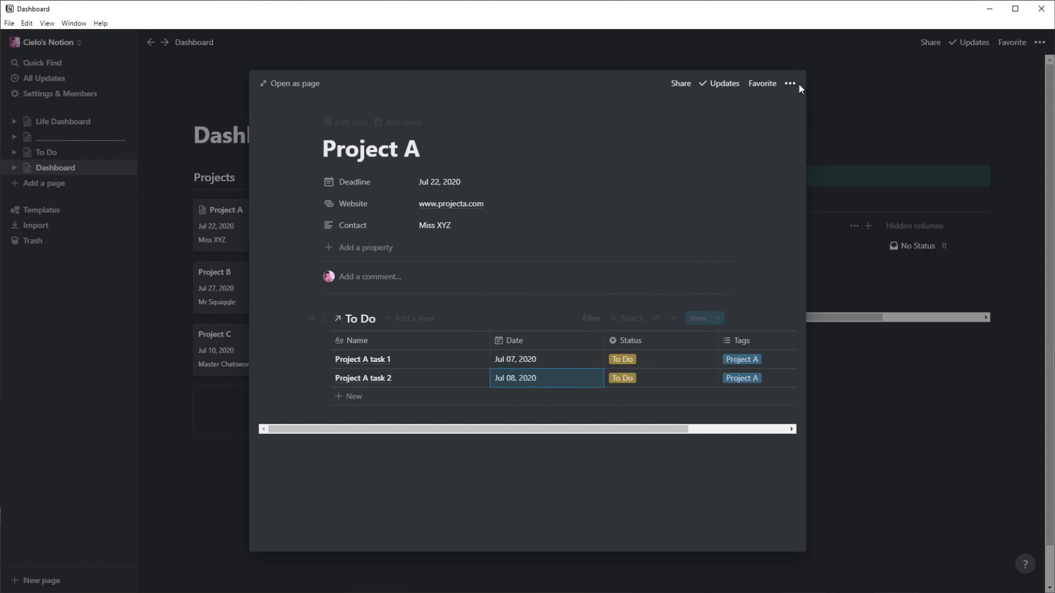
click(858, 84)
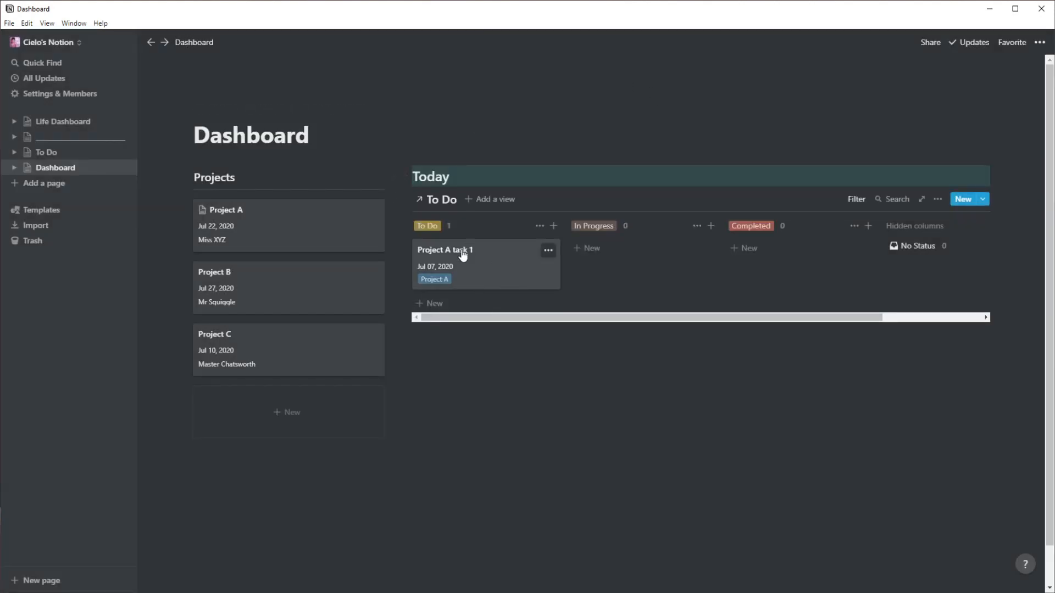
- Open the Project B card as an empty page and insert a linked database of the To Do database
click(295, 288)
text(/link)
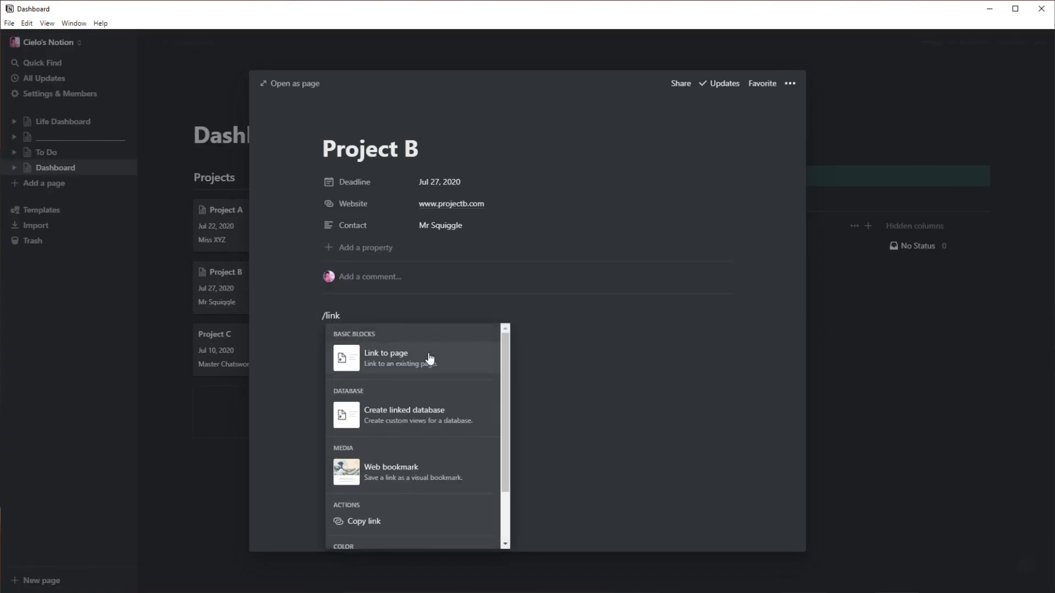
click(430, 359)
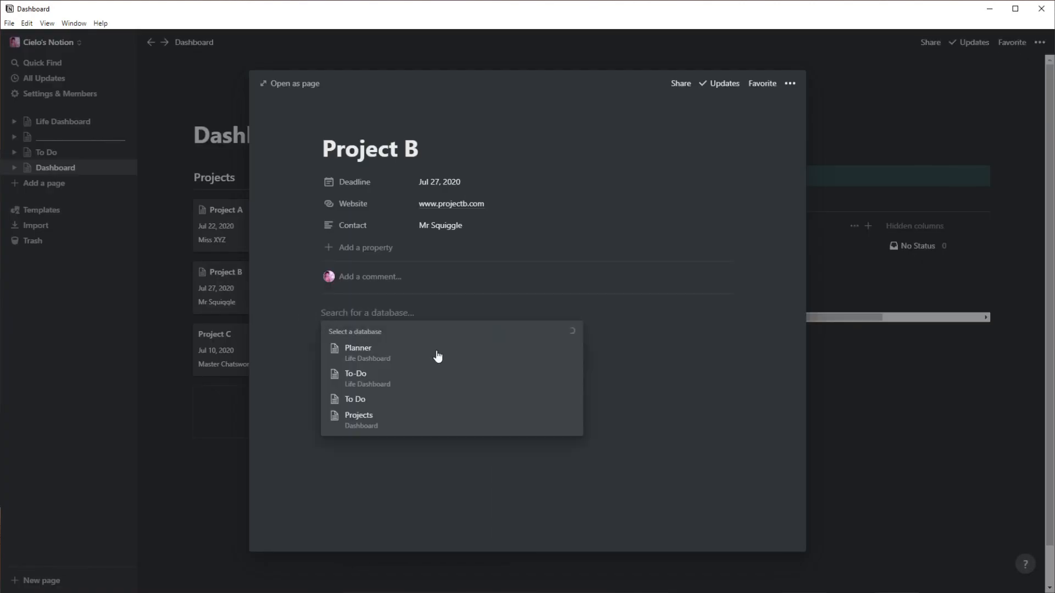
click(362, 375)
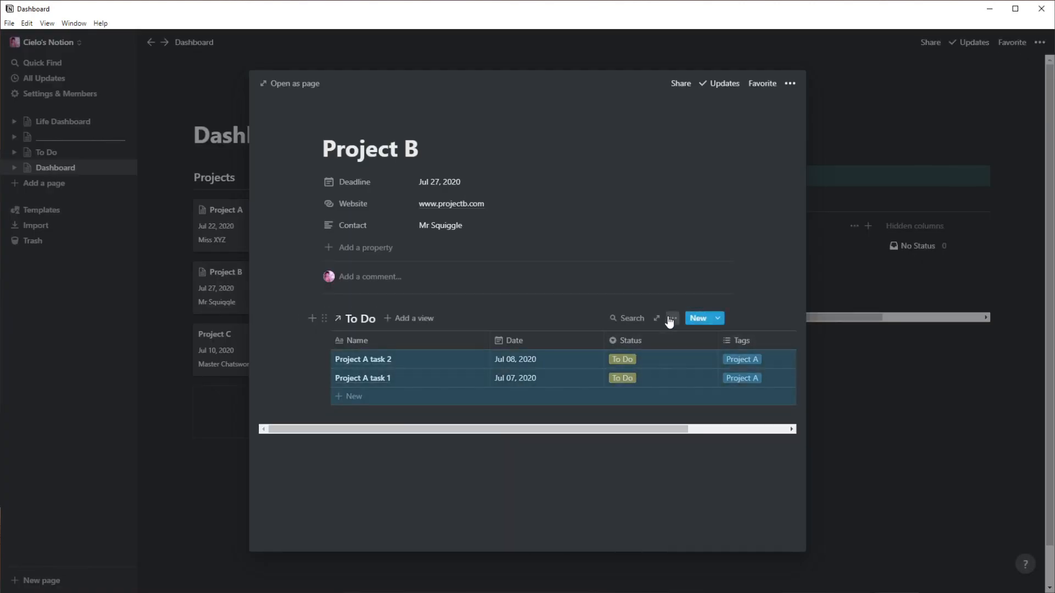
- Filter Project B's linked To Do table to items whose Tags contain Project B
click(668, 318)
click(699, 401)
click(471, 426)
click(471, 443)
click(529, 368)
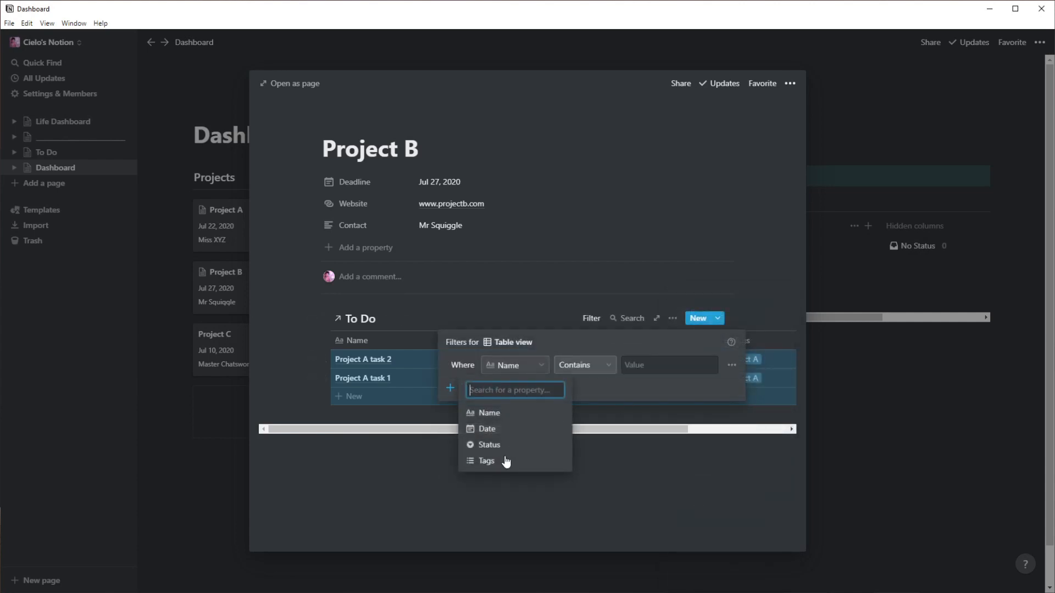
click(508, 458)
click(651, 368)
click(648, 444)
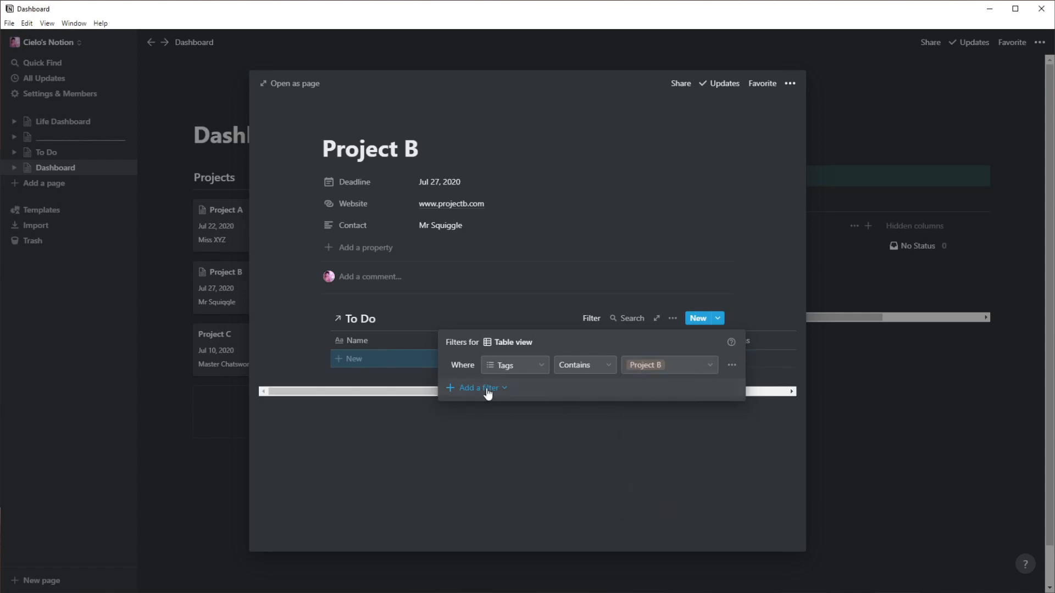
- Add a nested filter group to Project B's To Do table with the condition Status is To Do
click(480, 388)
click(493, 428)
click(522, 393)
click(497, 471)
click(675, 394)
click(649, 457)
- Add an Or condition for Status is In Progress to Project B's nested filter group, and close the filter settings
click(489, 416)
click(487, 437)
click(671, 417)
click(662, 497)
click(743, 258)
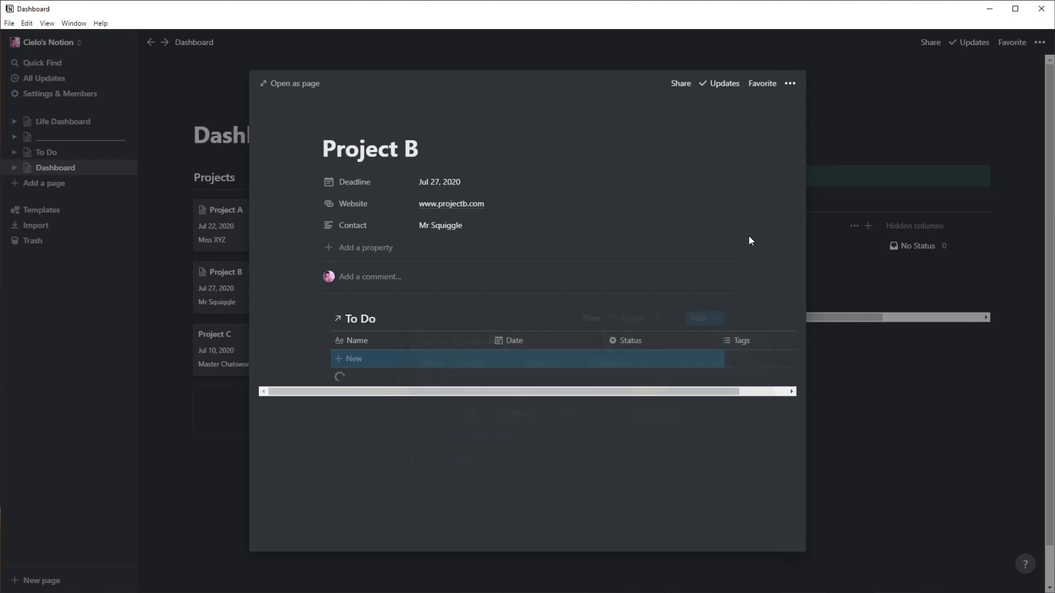
- Add a task named "Project B task1" dated Jul 07, 2020 to Project B's To Do table, and close the page
click(371, 358)
text(Project B task1)
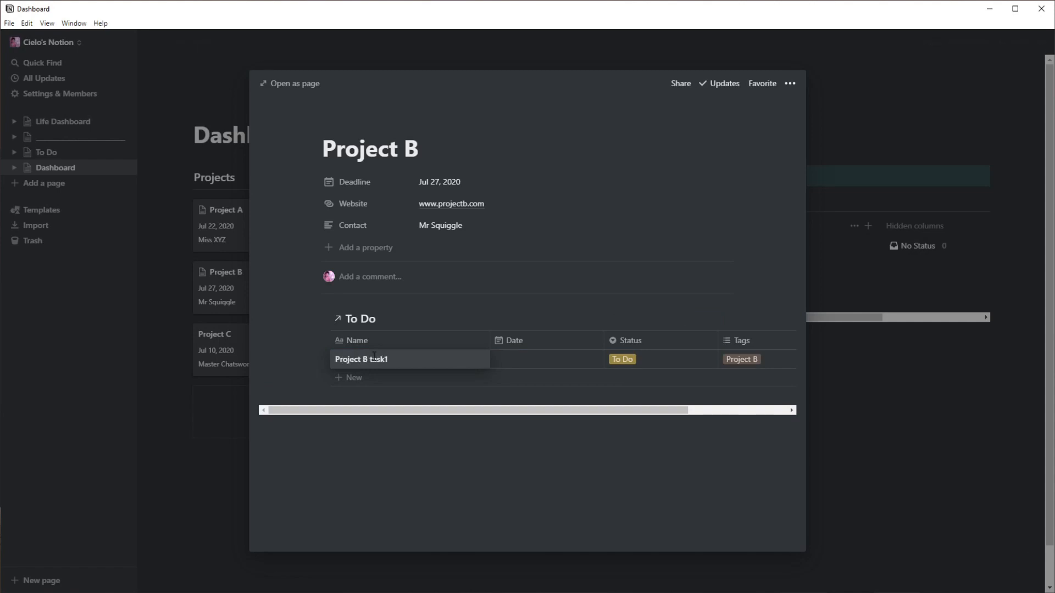
click(525, 358)
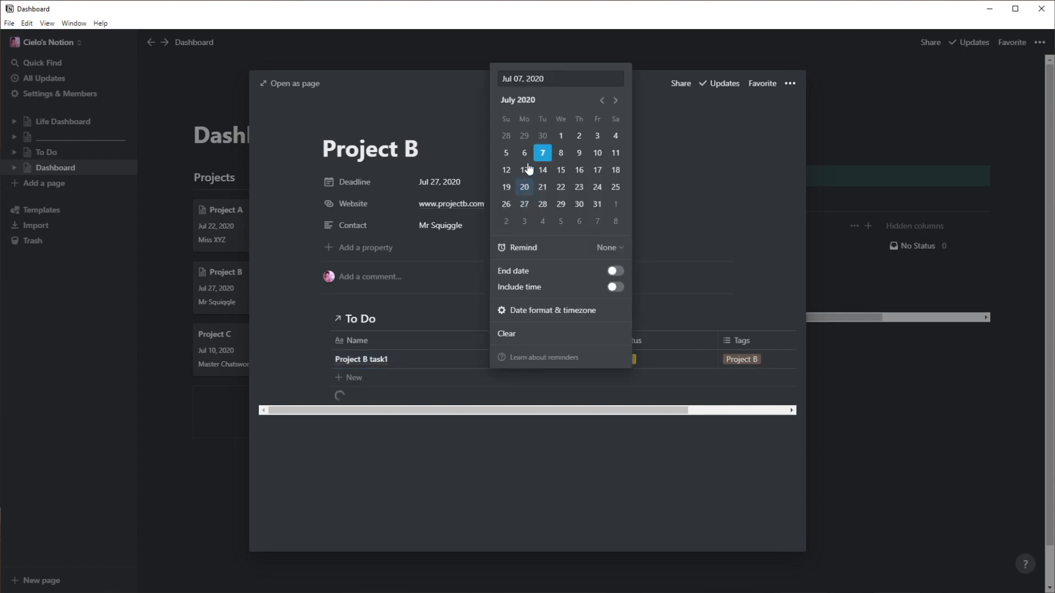
click(777, 218)
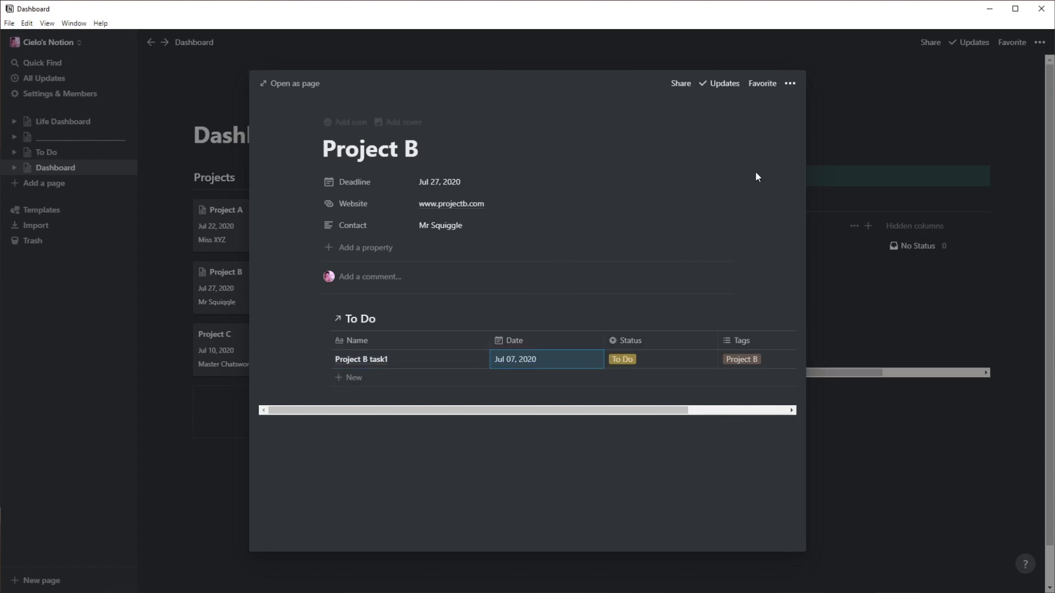
click(858, 106)
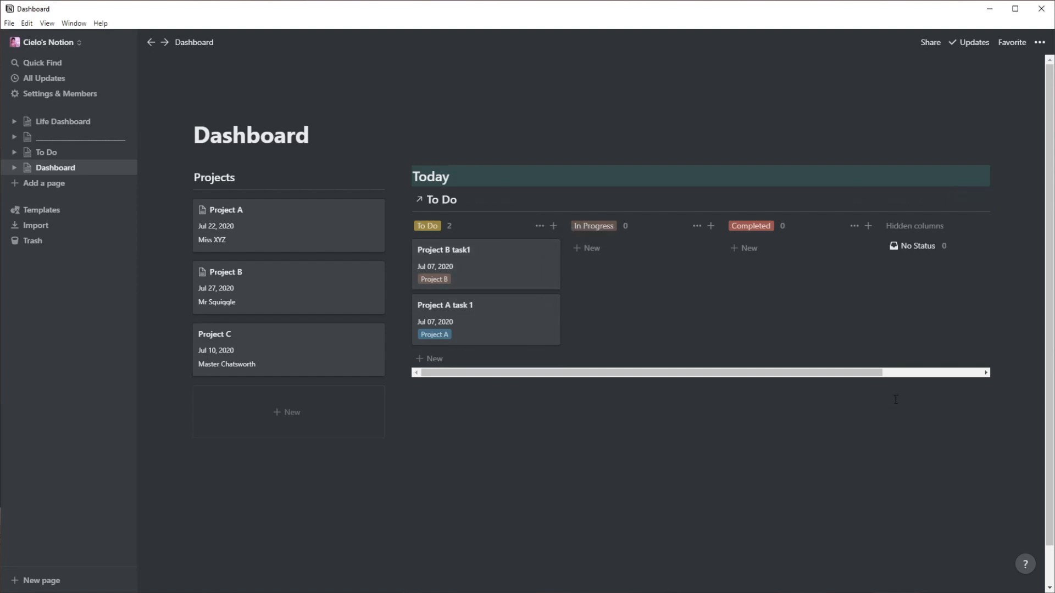
- Move the Project A task 1 card on the Today board to In Progress, and from there to Completed
drag(504, 321, 675, 324)
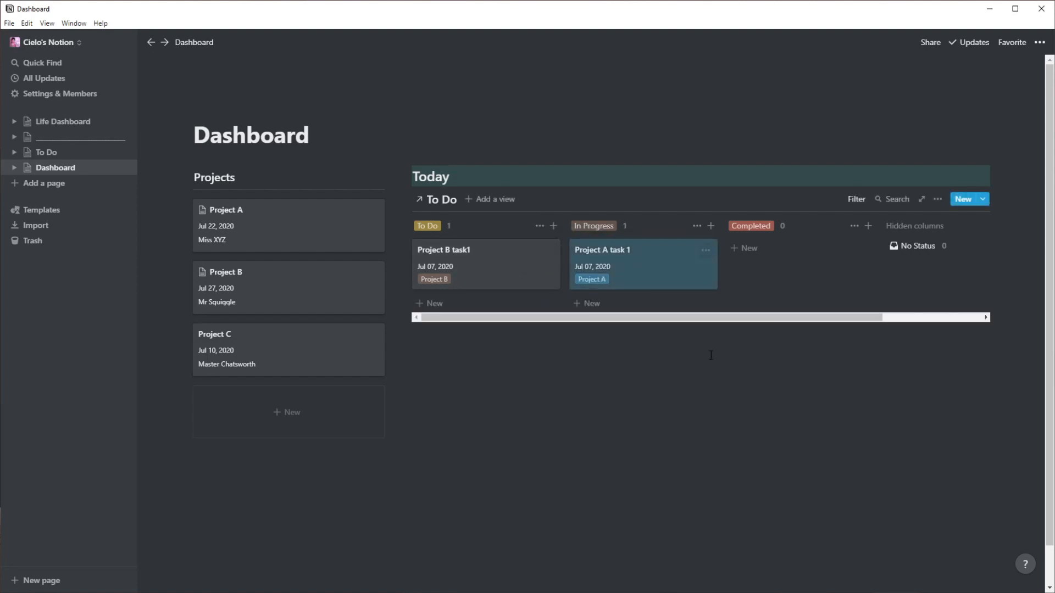
drag(698, 254, 791, 259)
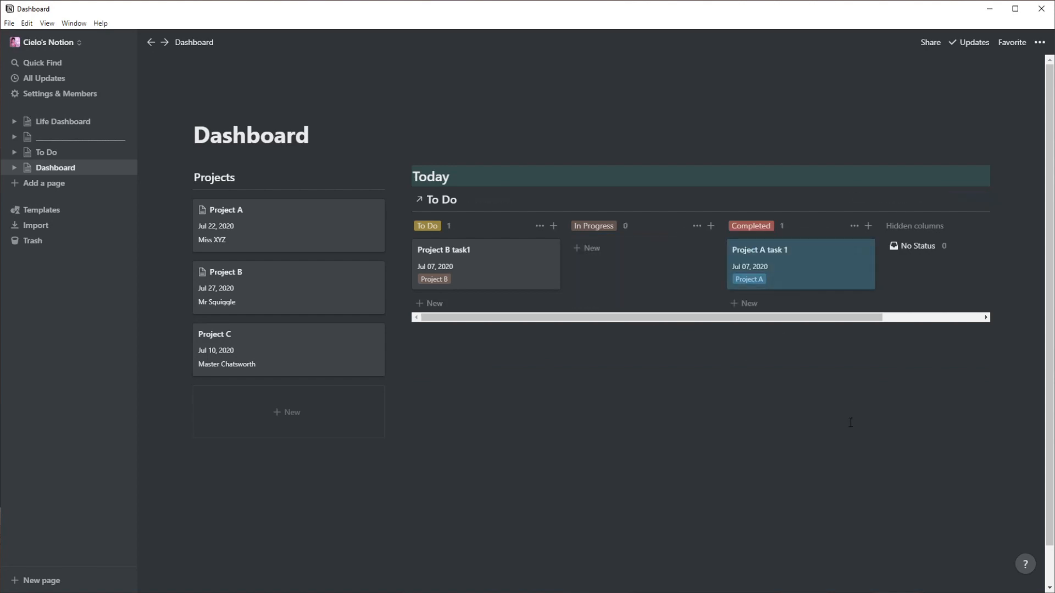
- Create a new subpage titled "Social Media" under the Projects section of the Dashboard
click(175, 177)
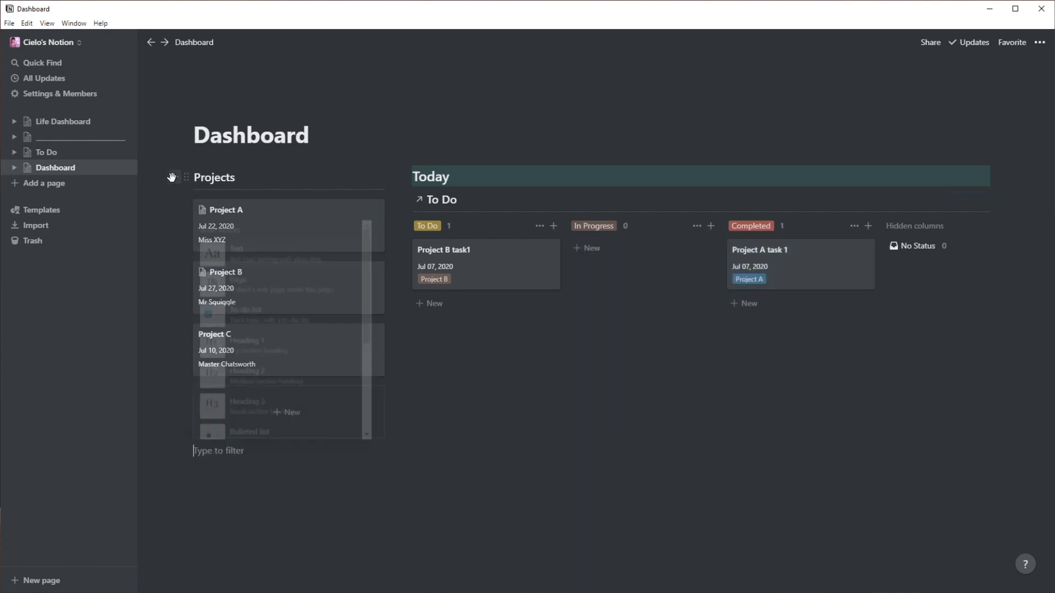
click(256, 283)
text(Soci)
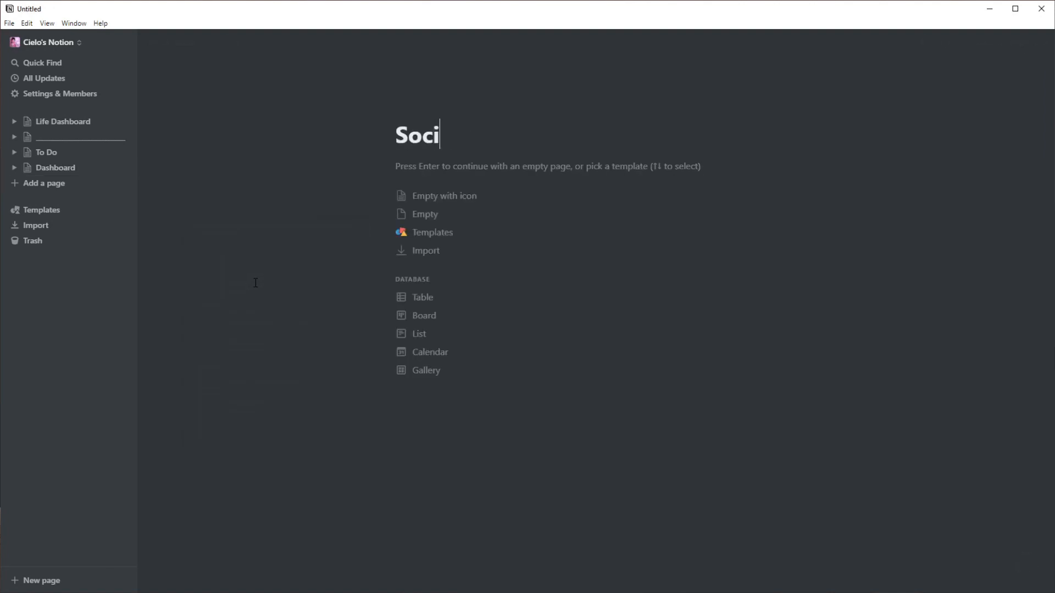
text(al Media)
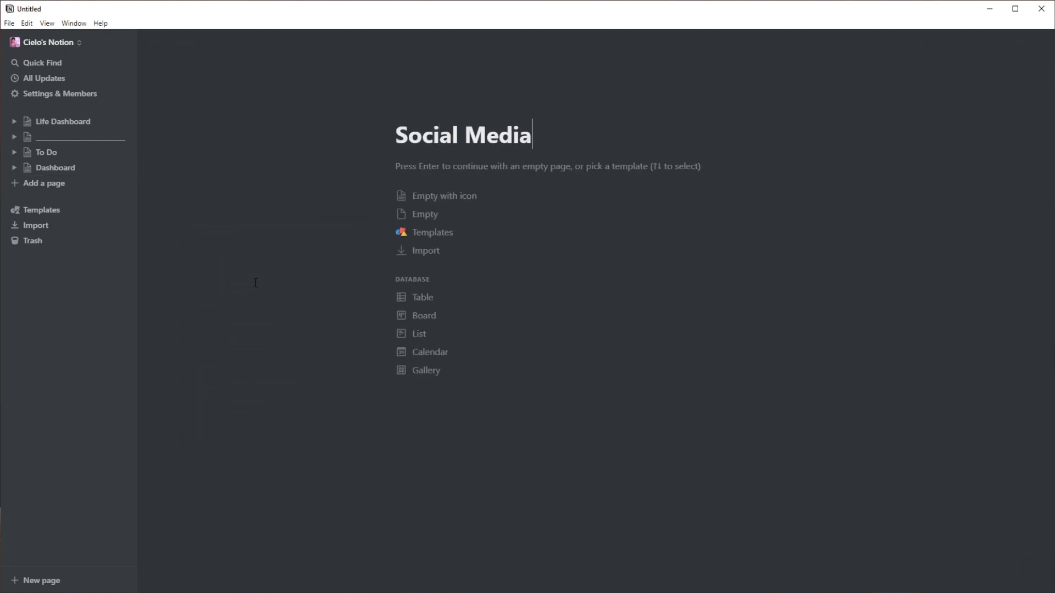
- Insert a linked database of the To Do database on the Social Media page
text(/link)
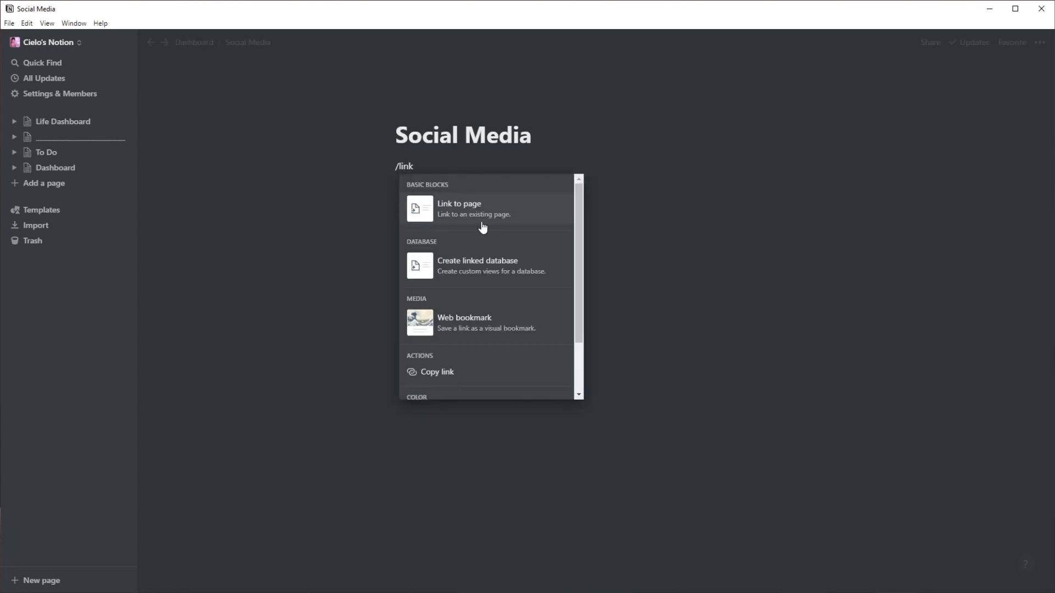
click(483, 265)
click(441, 254)
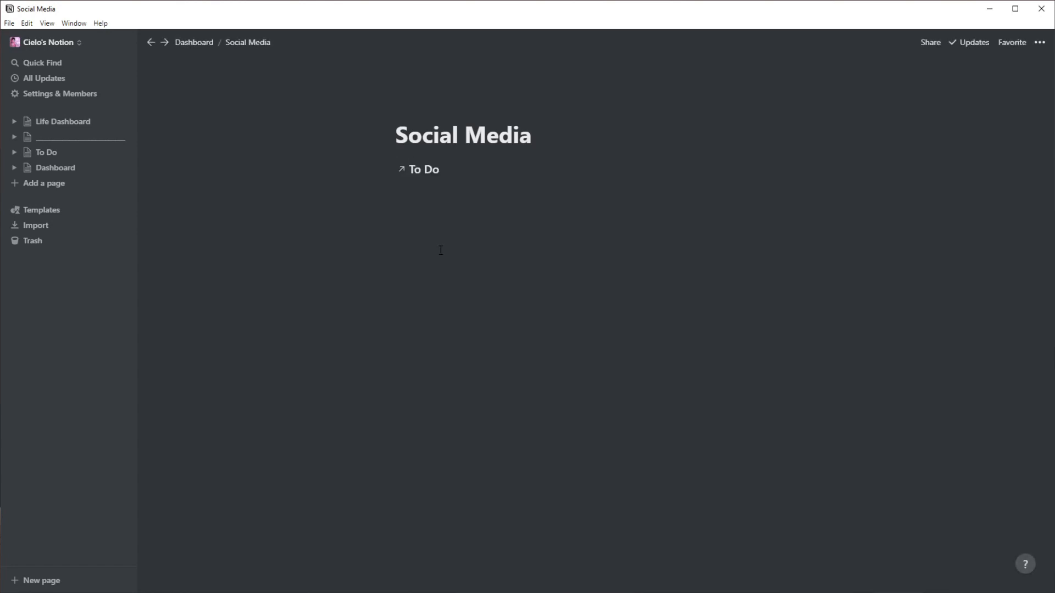
- Add a Calendar view to the Social Media page's linked To Do database and delete its Table view
click(477, 169)
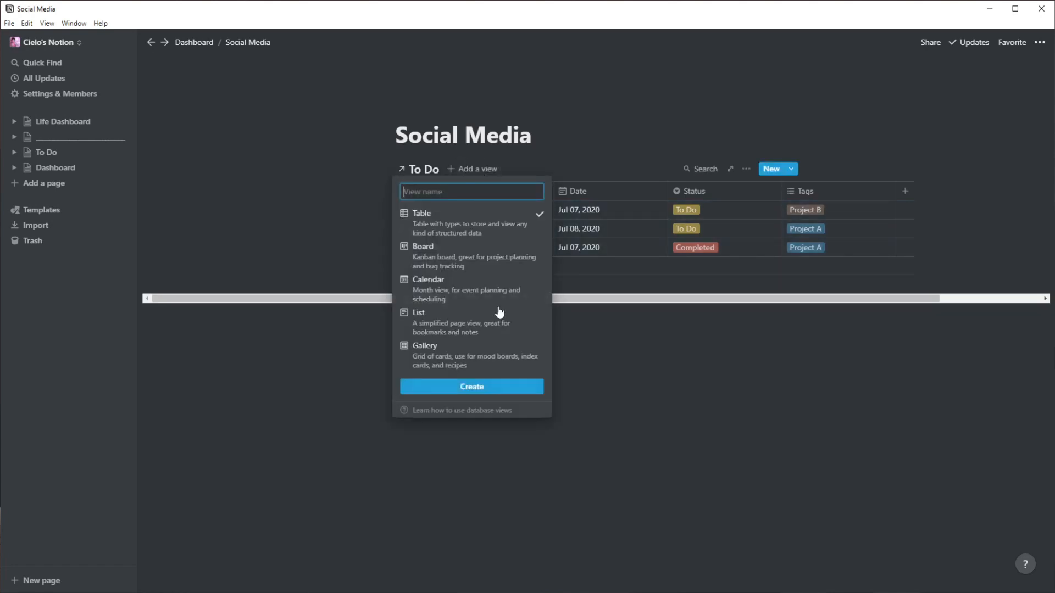
click(497, 299)
click(494, 387)
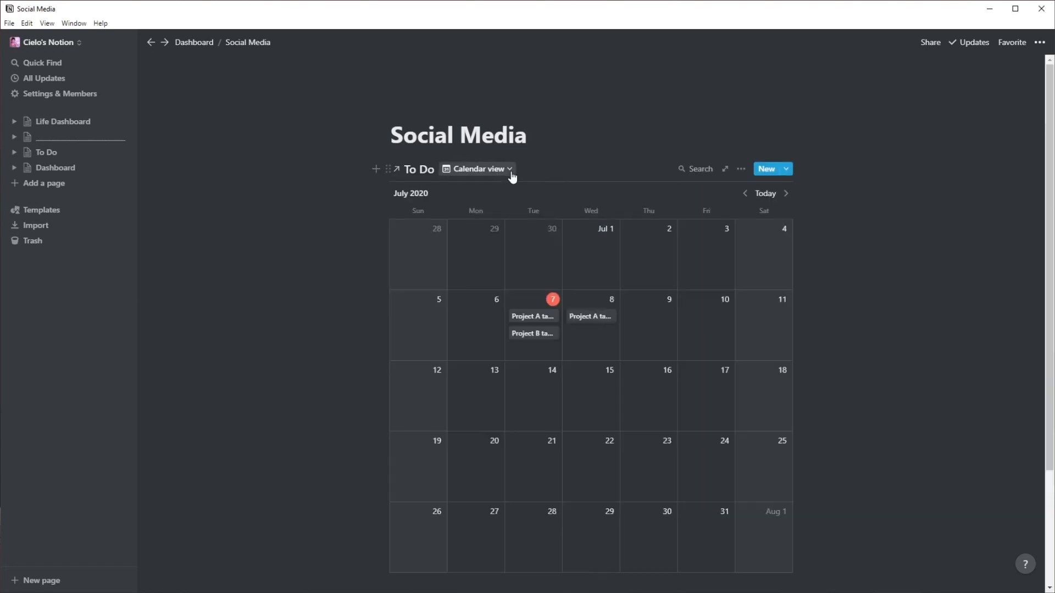
click(510, 169)
click(562, 212)
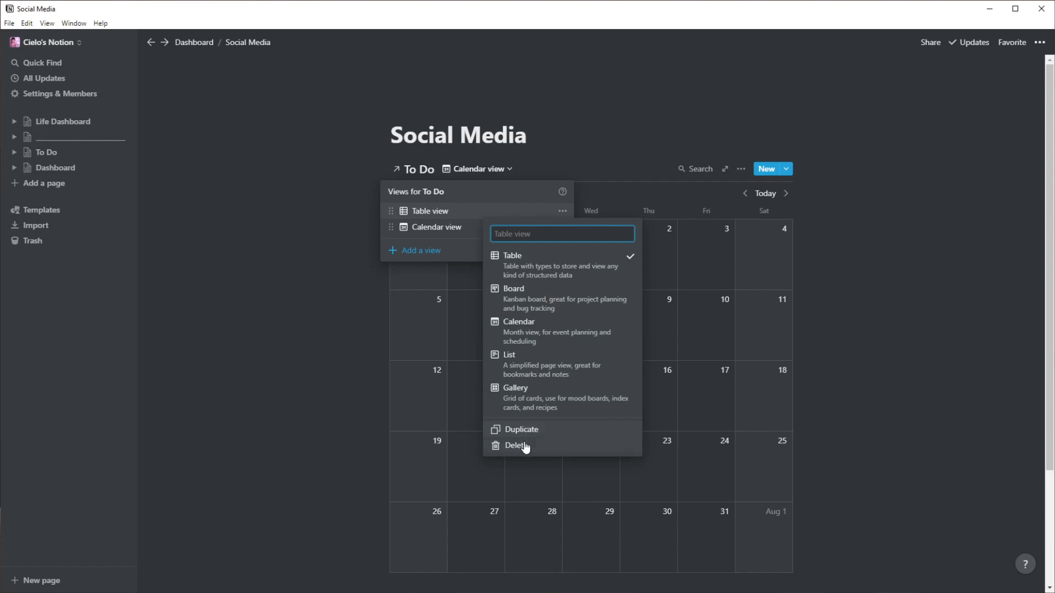
click(523, 444)
click(550, 328)
- Set the Social Media page to full width
click(1041, 42)
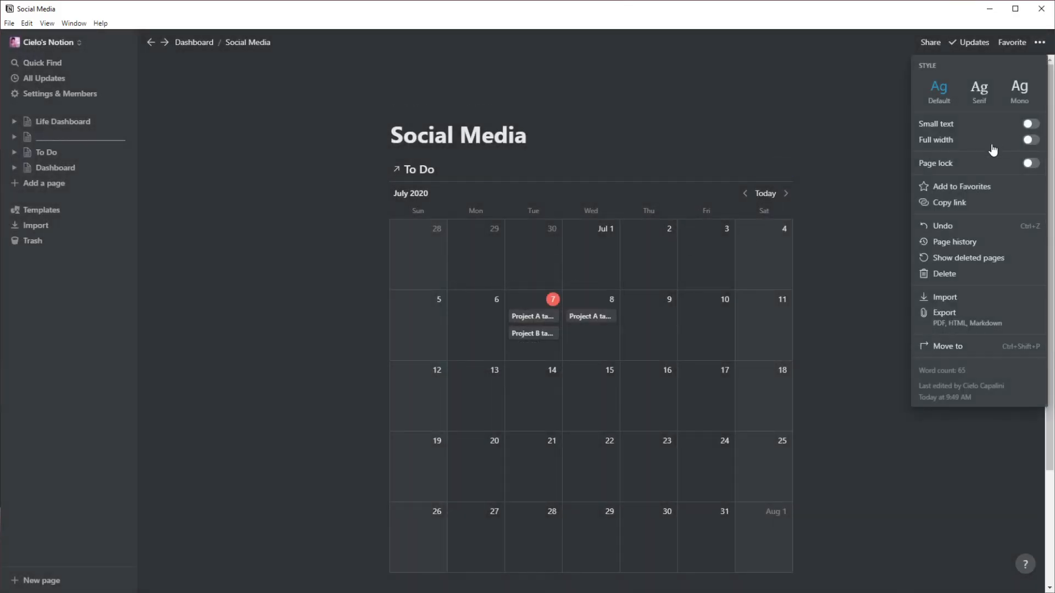
click(1030, 139)
click(742, 275)
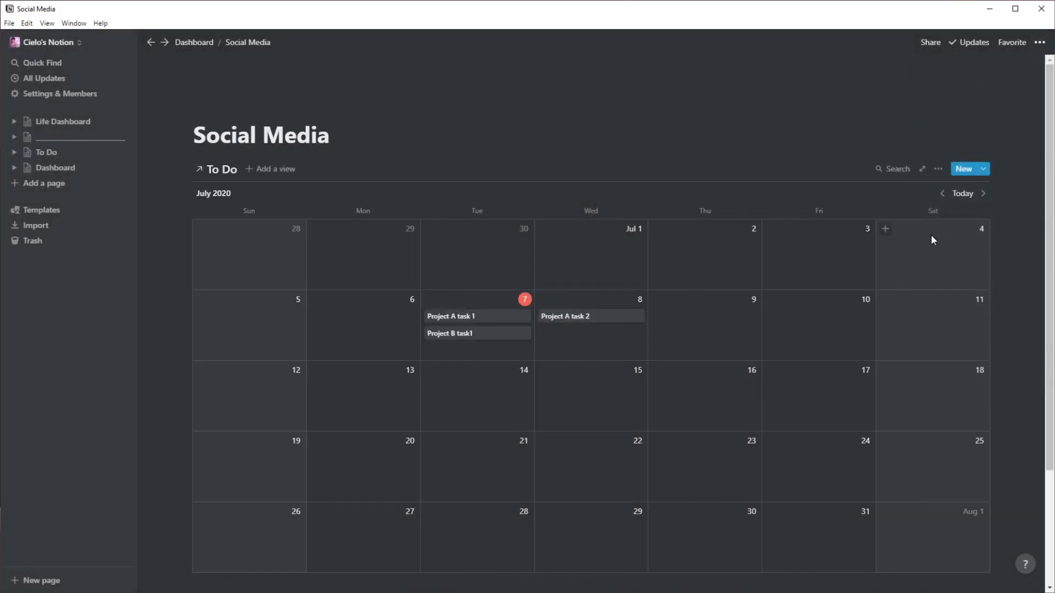
- Filter the Social Media page's To Do calendar to items whose Tags contain Social Media
click(937, 169)
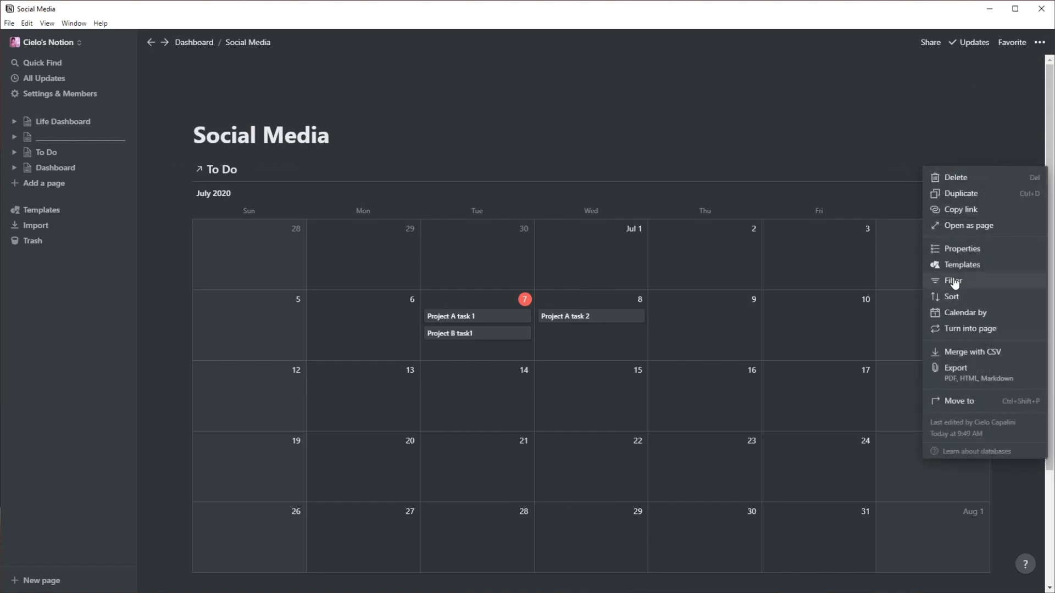
click(952, 281)
click(742, 276)
click(748, 295)
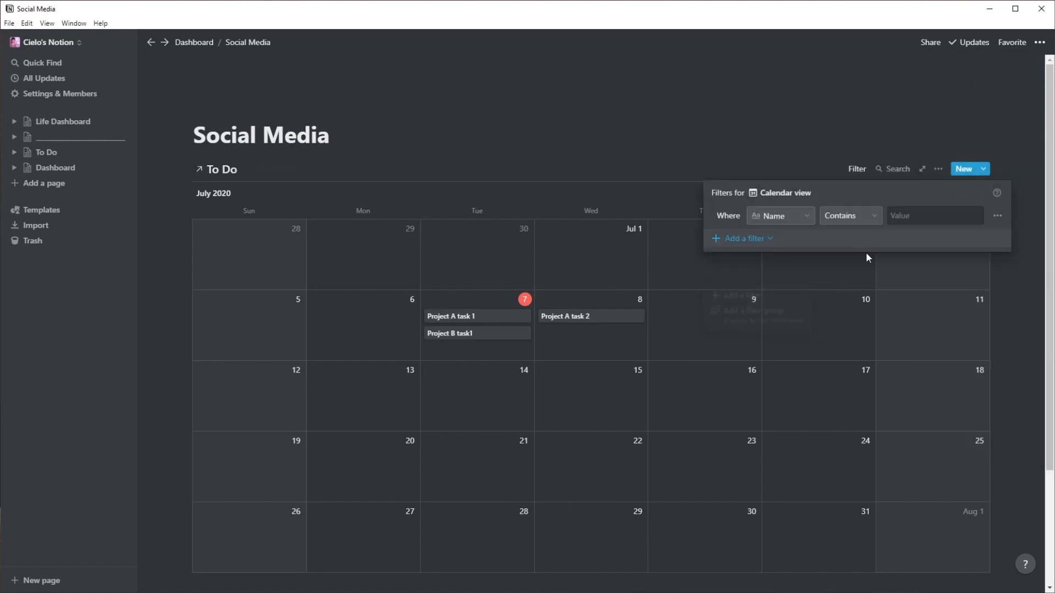
click(796, 219)
click(758, 311)
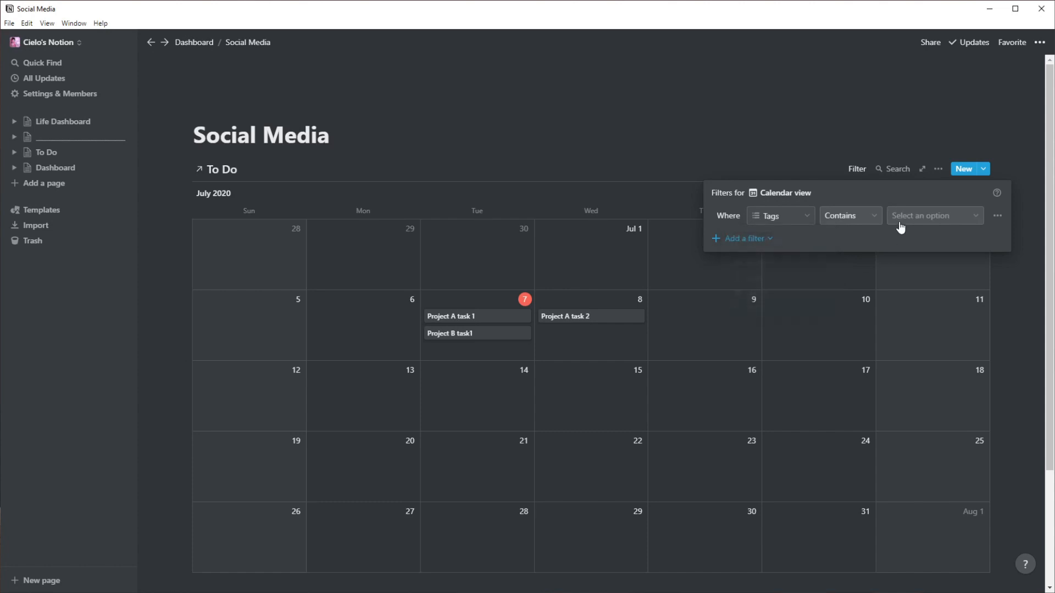
click(907, 217)
click(918, 329)
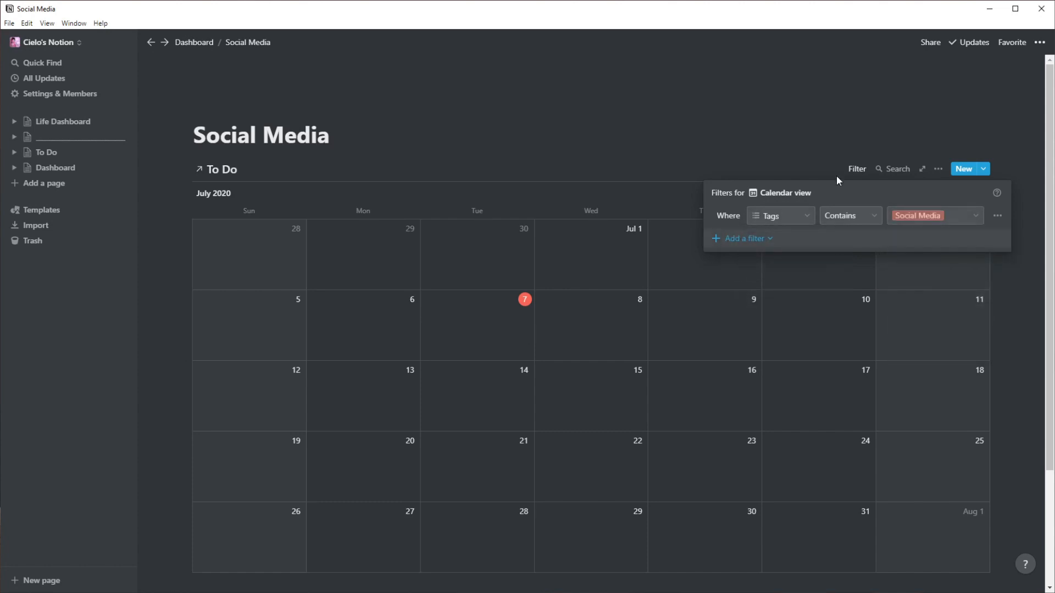
click(764, 240)
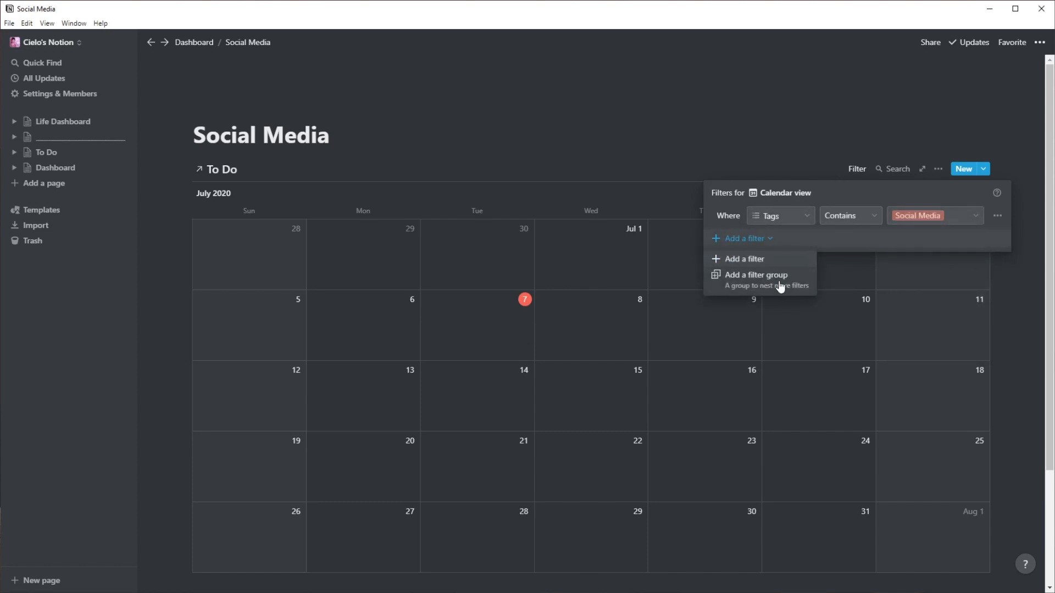
click(1003, 100)
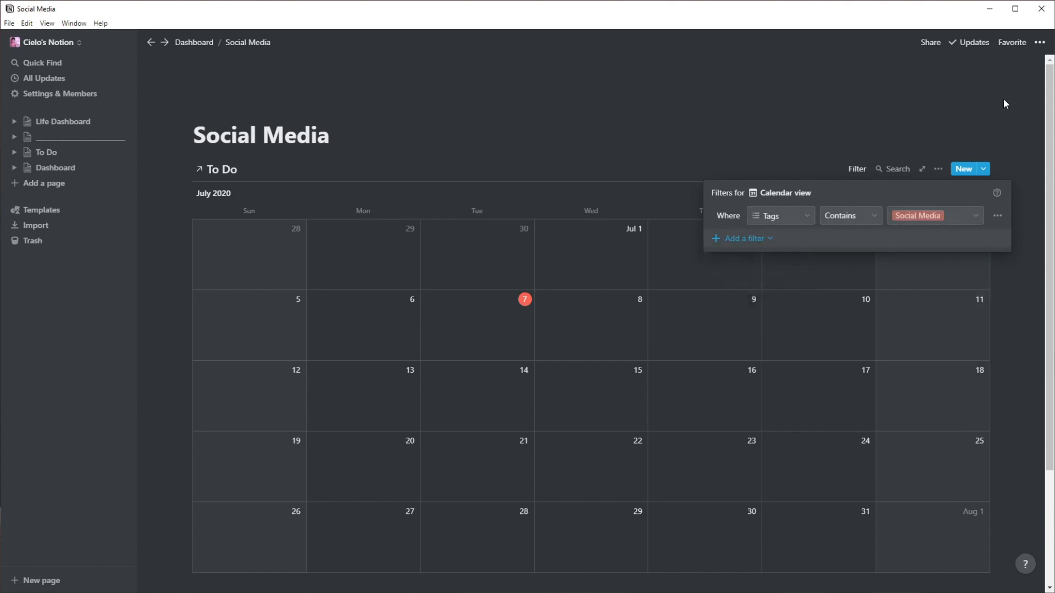
- Add a July 9 entry titled "Social media promo 1" to the Social Media calendar and set its Status to To Do
click(1029, 147)
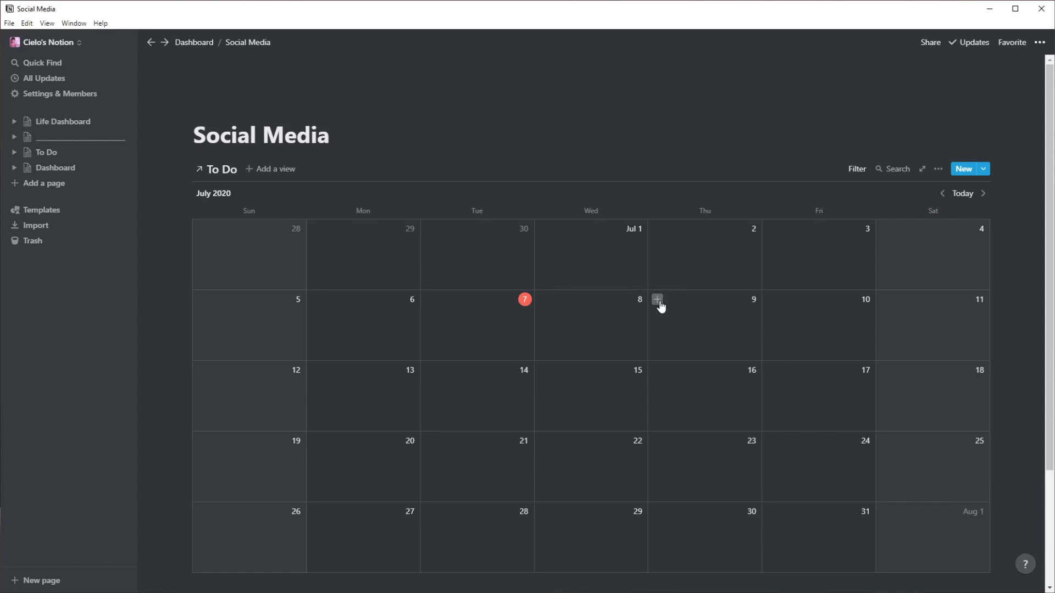
click(658, 301)
text(Social )
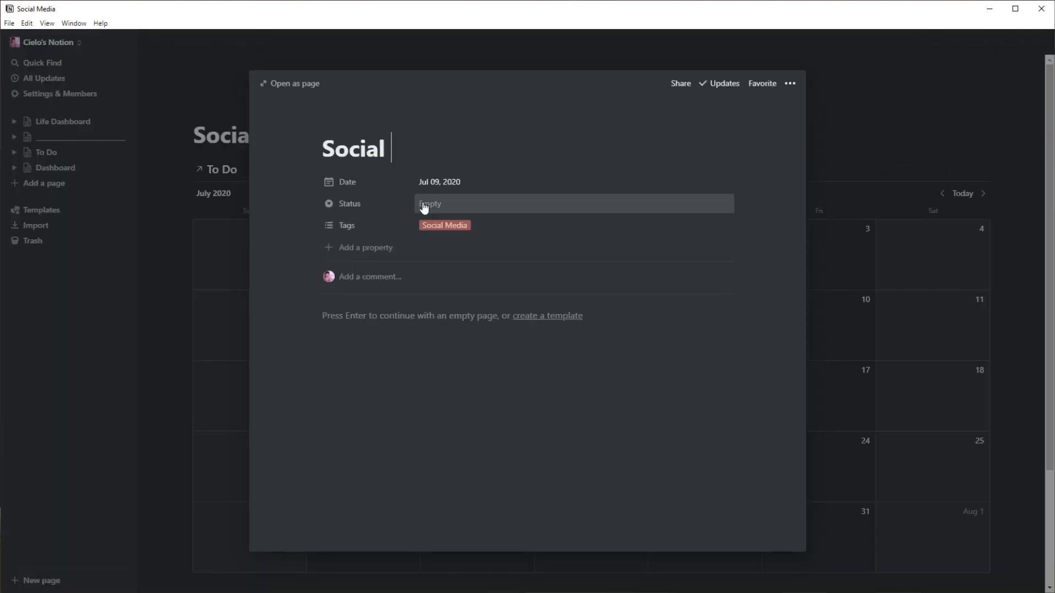
text(media promo 1)
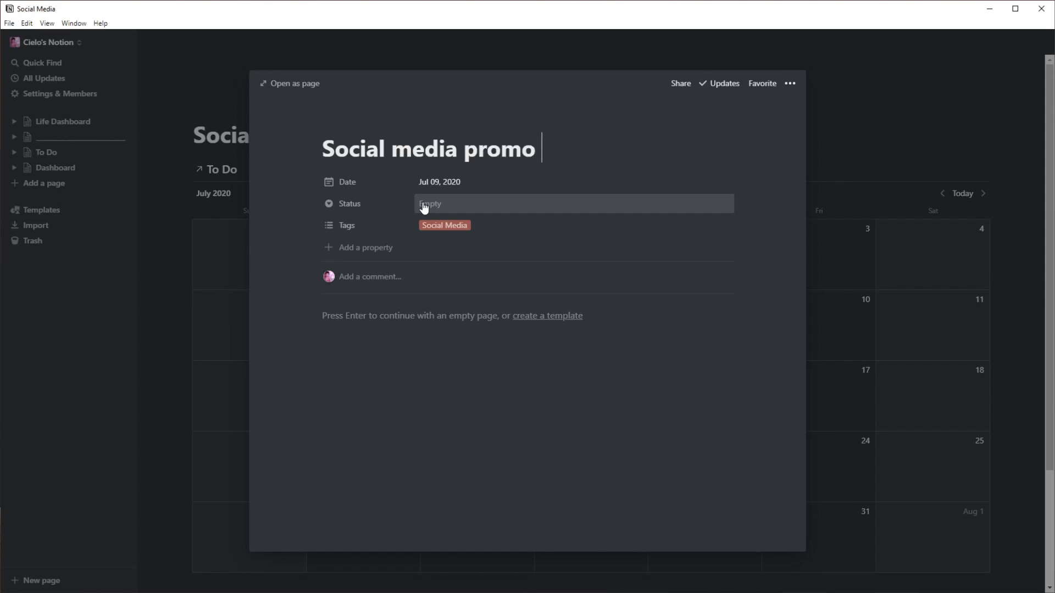
click(424, 204)
click(452, 246)
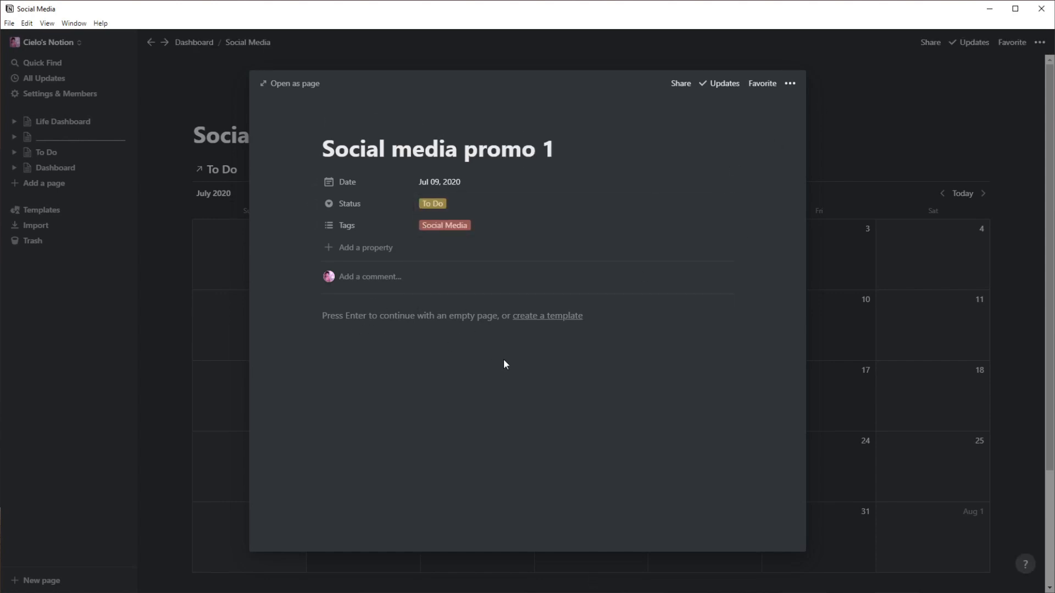
click(989, 130)
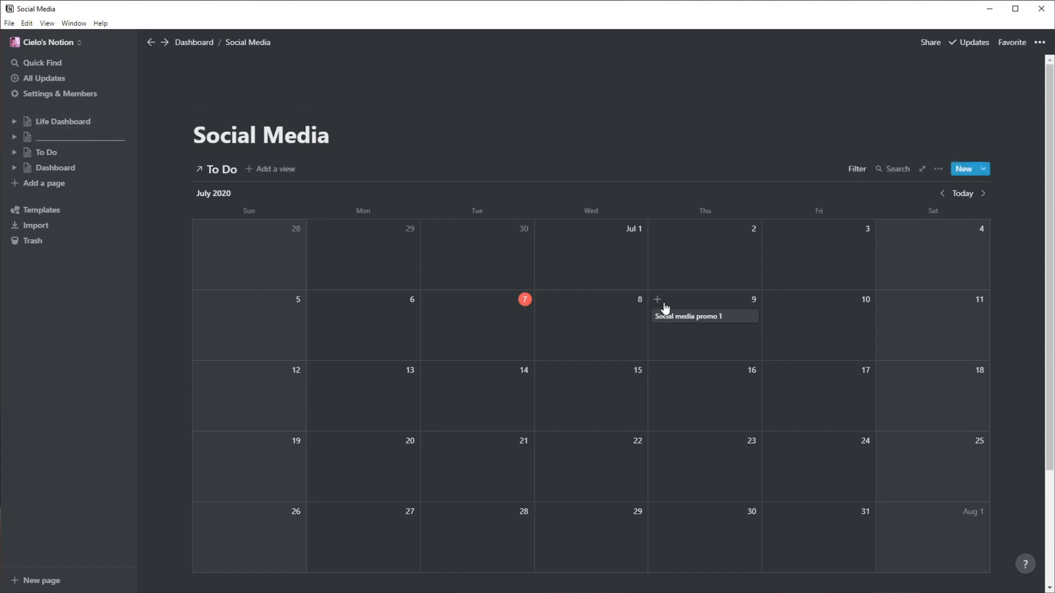
- Reschedule Social media promo 1 to July 7 on the calendar and check the entry on the Dashboard and in the To Do database
drag(696, 318, 490, 324)
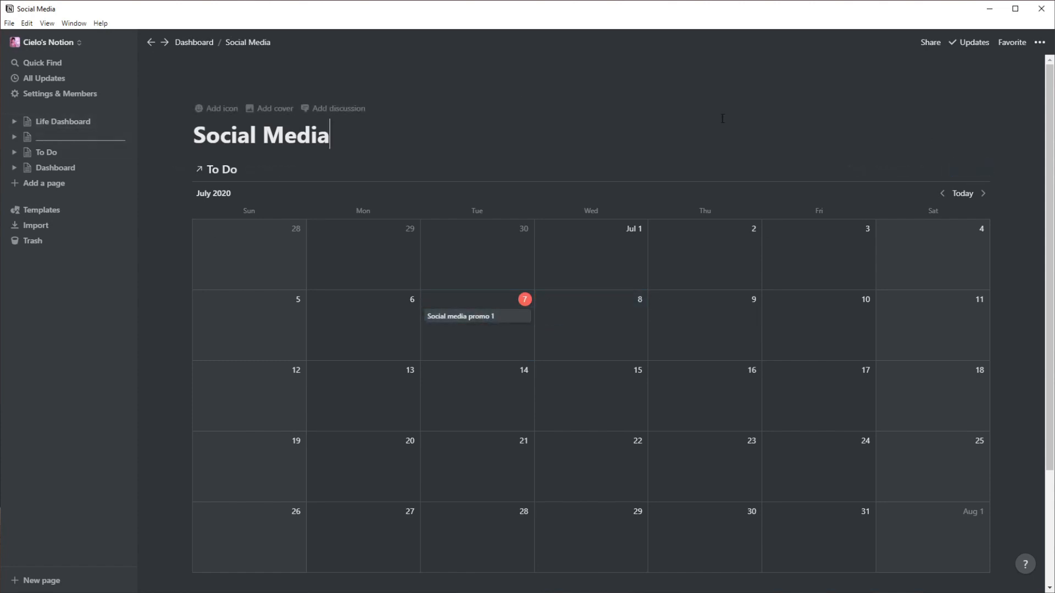
click(49, 168)
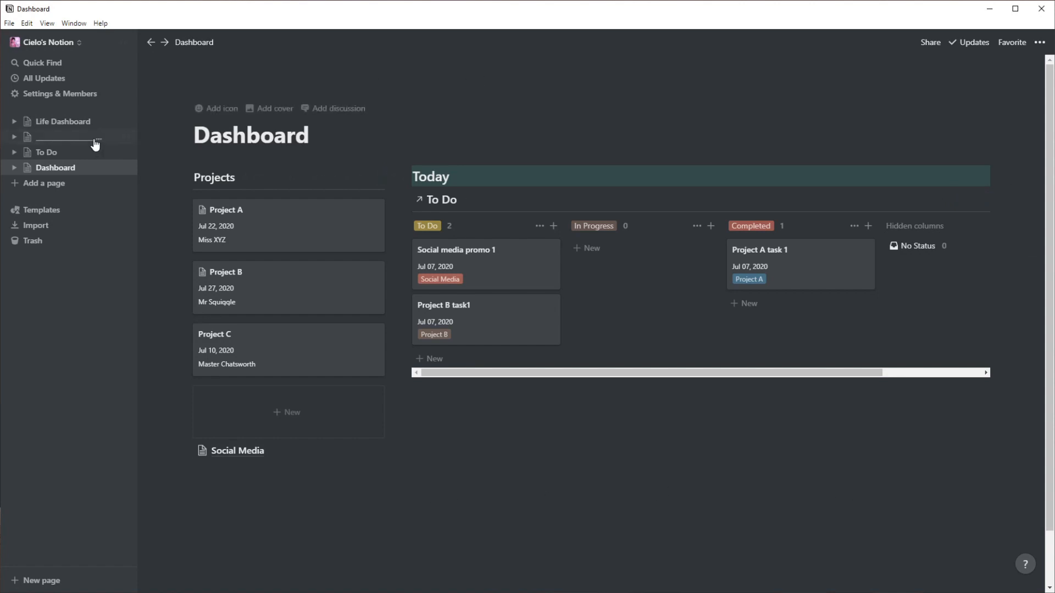
click(55, 153)
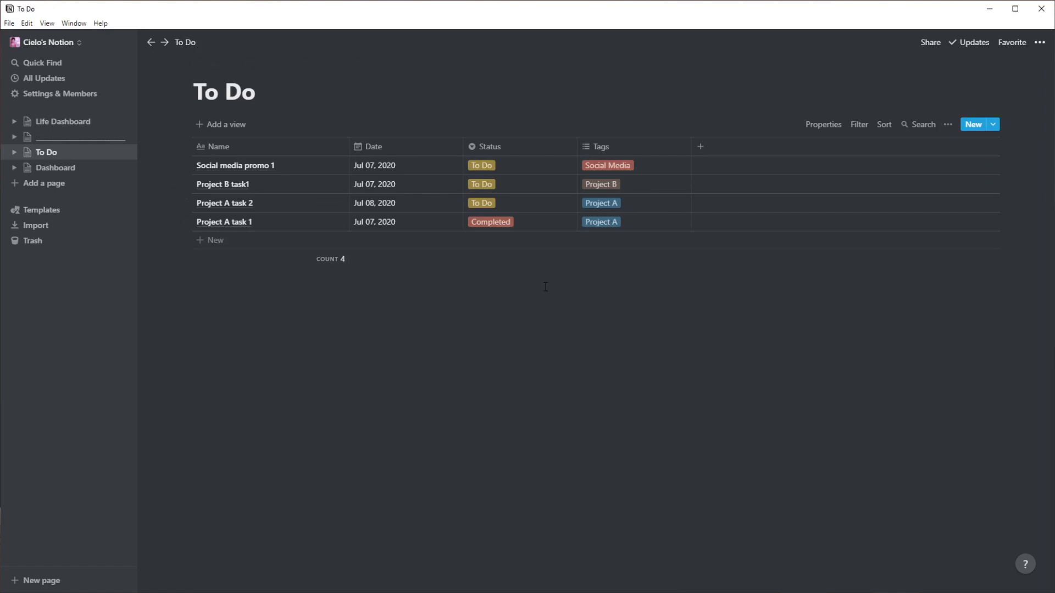
click(55, 168)
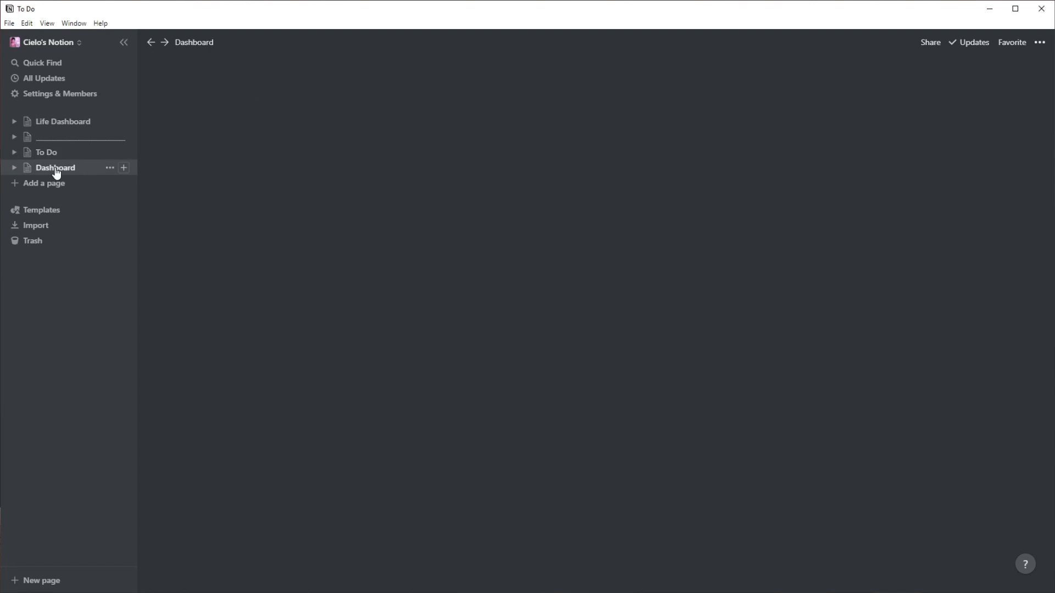